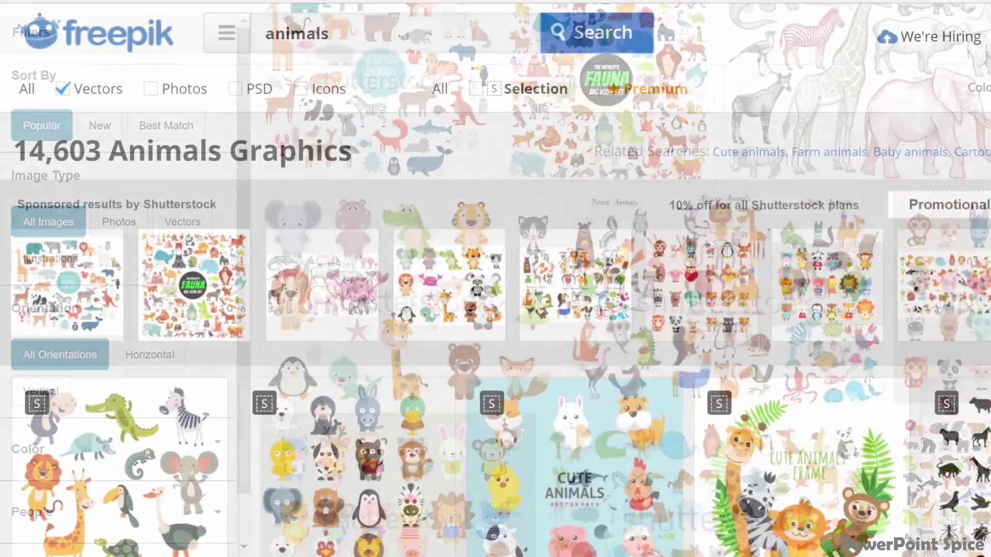
Scroll through the Freepik 'animals' vector results for usable artwork.
scroll(495, 278, "down", 5)
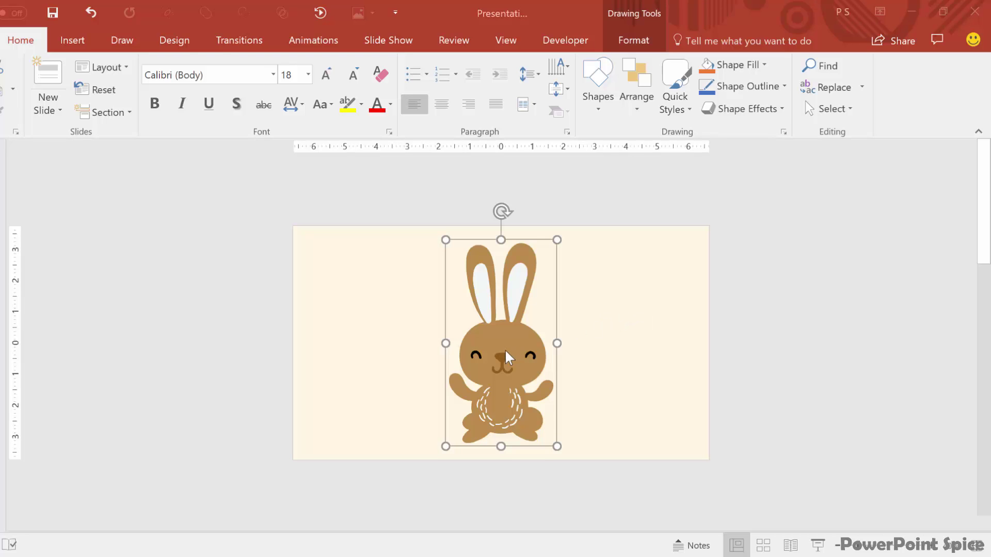
Ungroup the bunny graphic with Ctrl+Shift+G and select its brown body shape.
left_click(558, 277)
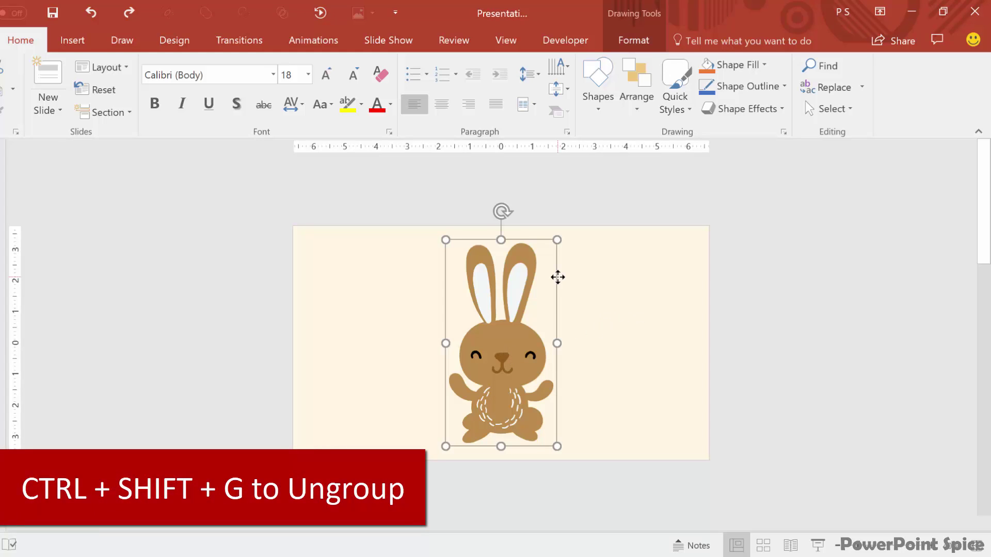
key("ctrl+shift+g")
left_click(558, 277)
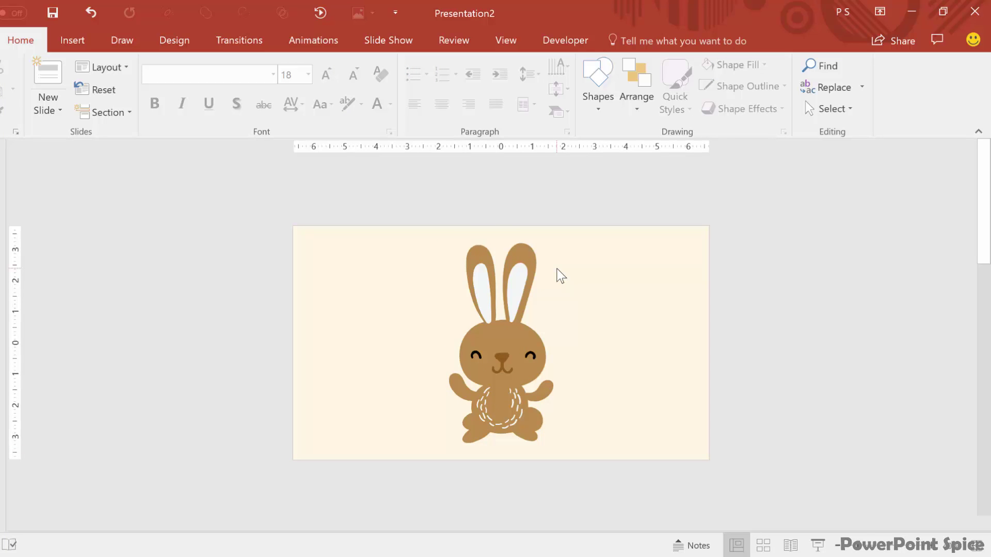
left_click(531, 260)
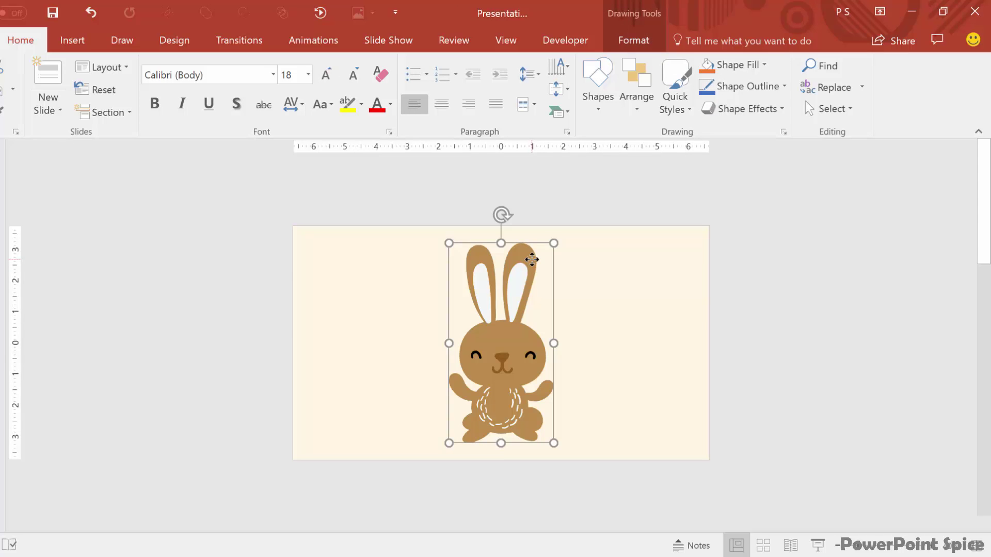
left_click_drag(531, 259, 457, 233)
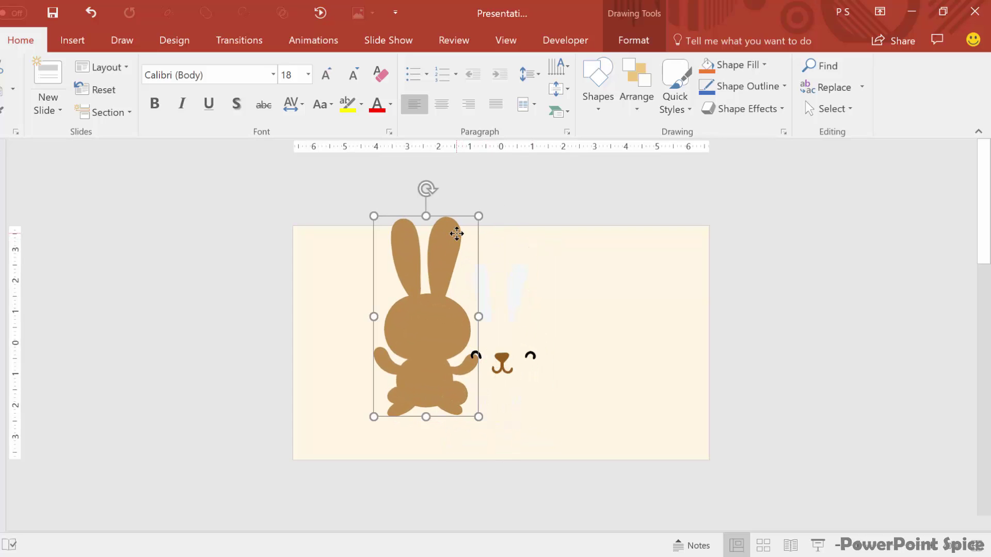
key("ctrl+z")
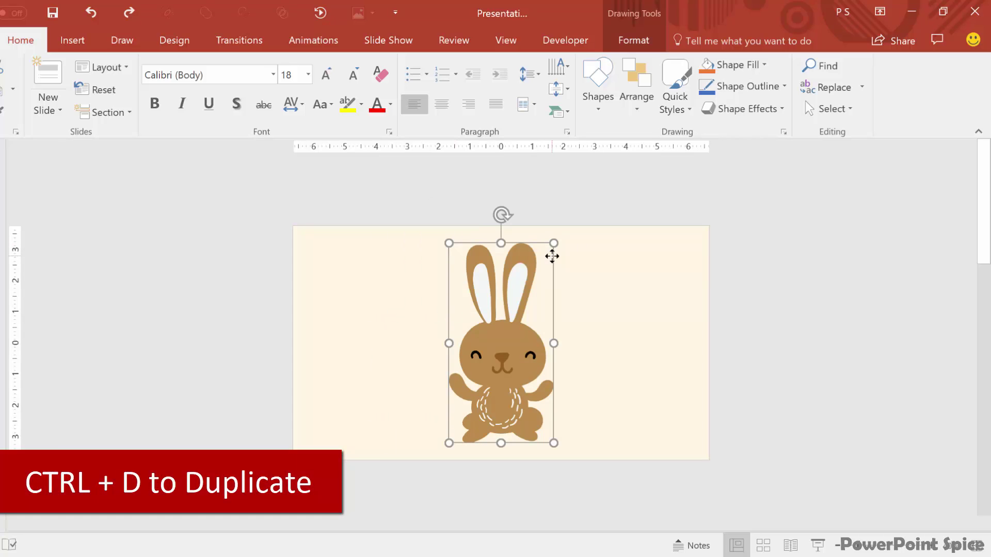
Duplicate the brown body shape and move the silhouette copy to the bunny's left.
key("ctrl+d")
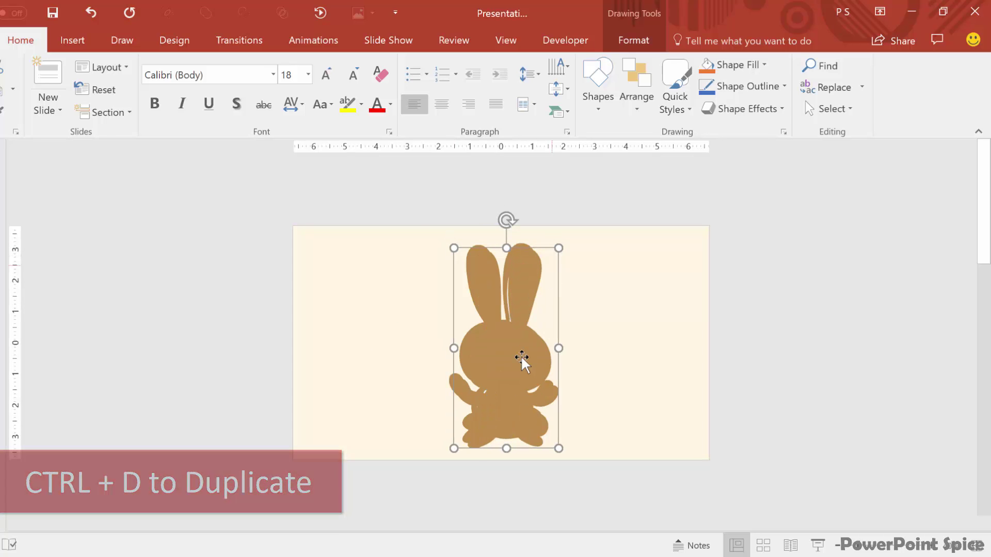
left_click(404, 324)
left_click_drag(528, 345, 403, 345)
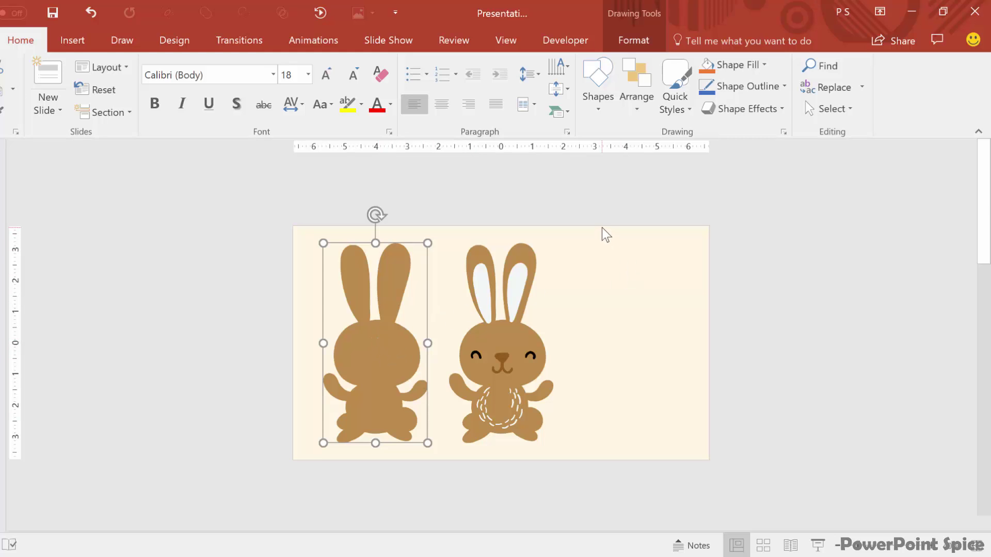
Copy all parts of the right bunny and apply them as the silhouette's clipboard picture fill.
left_click_drag(597, 216, 413, 484)
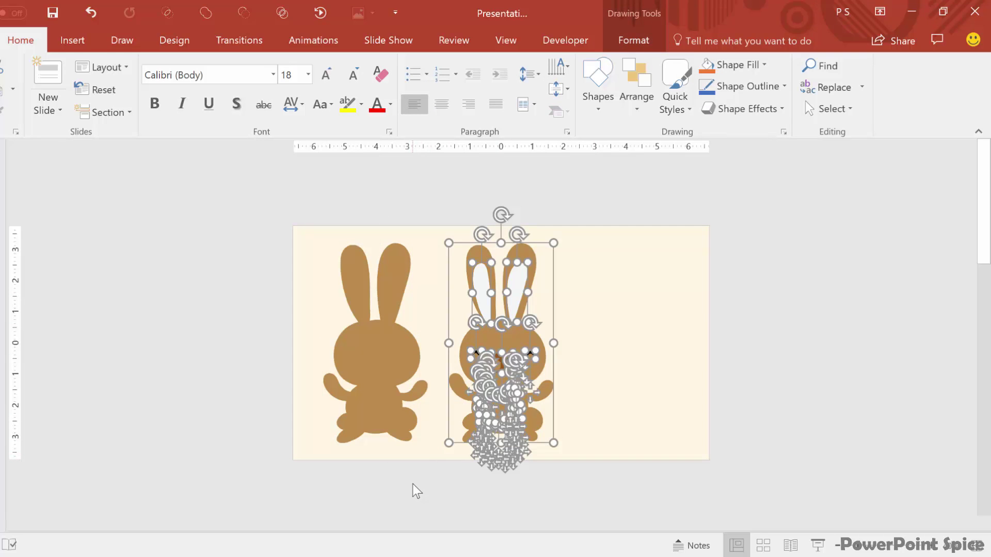
key("ctrl+c")
left_click(377, 333)
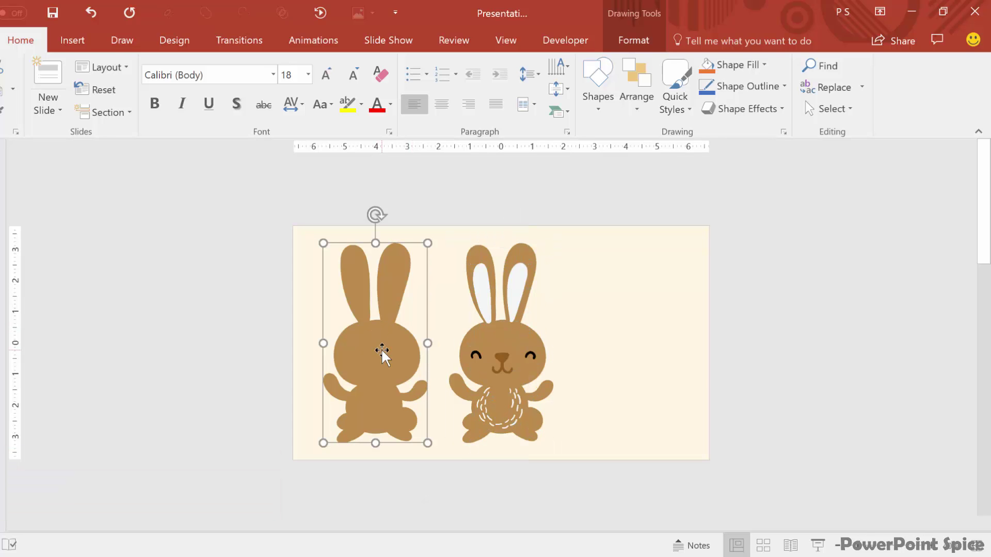
left_click(628, 45)
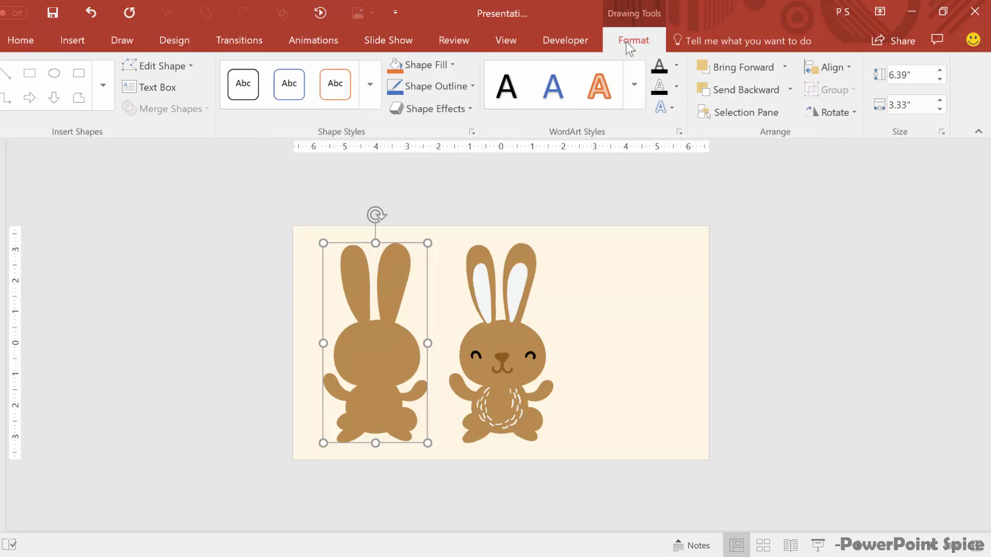
left_click(471, 132)
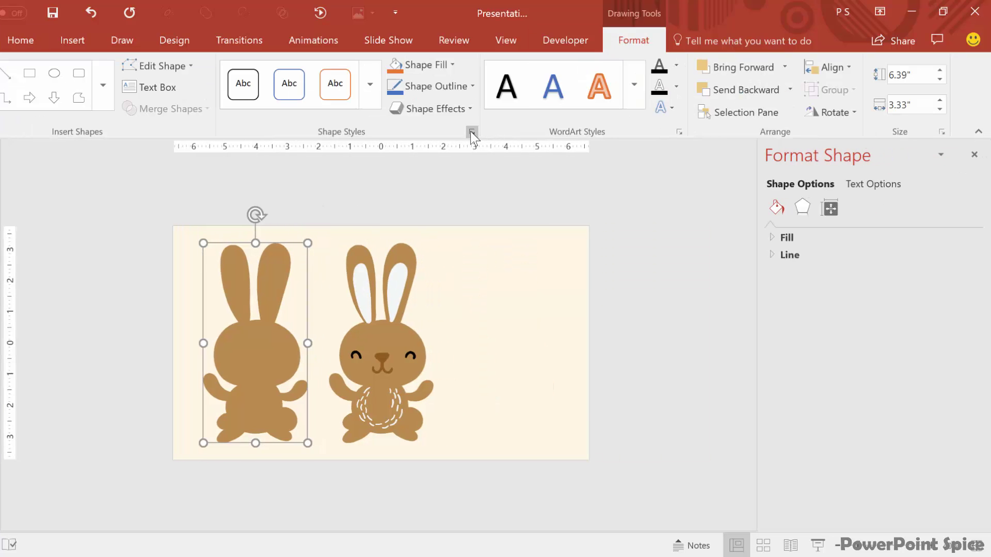
left_click(787, 237)
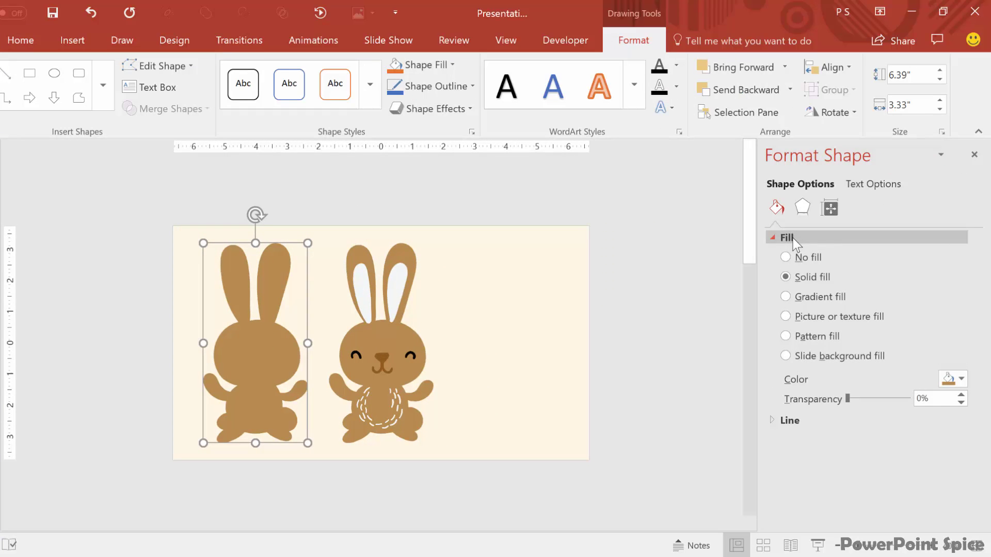
left_click(795, 318)
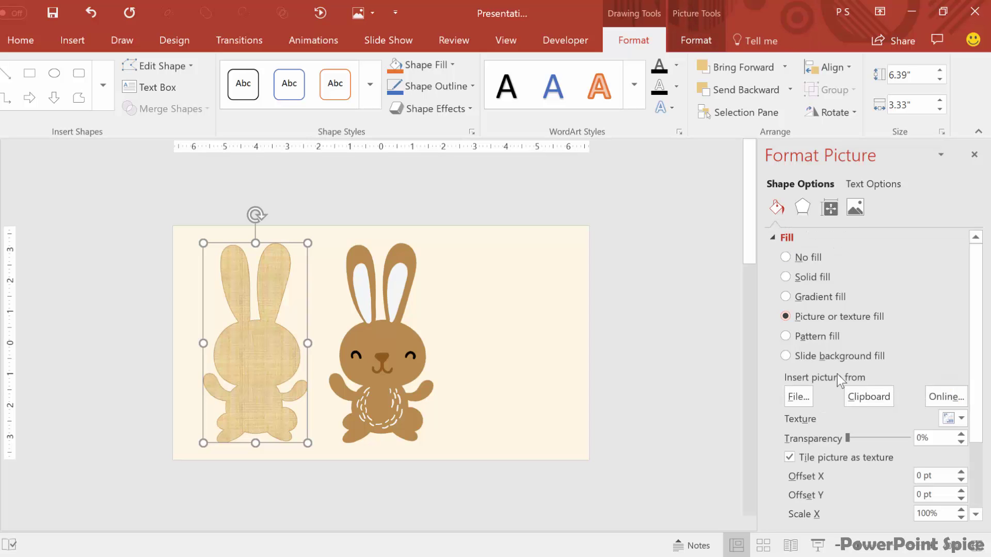
left_click(863, 400)
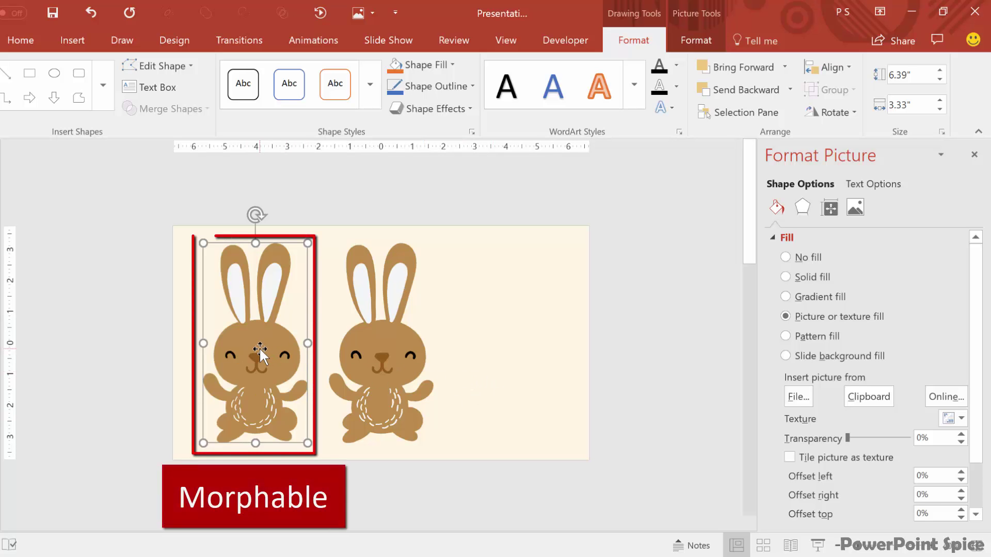
Delete the original multi-part bunny and drag the picture-filled bunny to the slide's centre.
left_click_drag(259, 348, 252, 349)
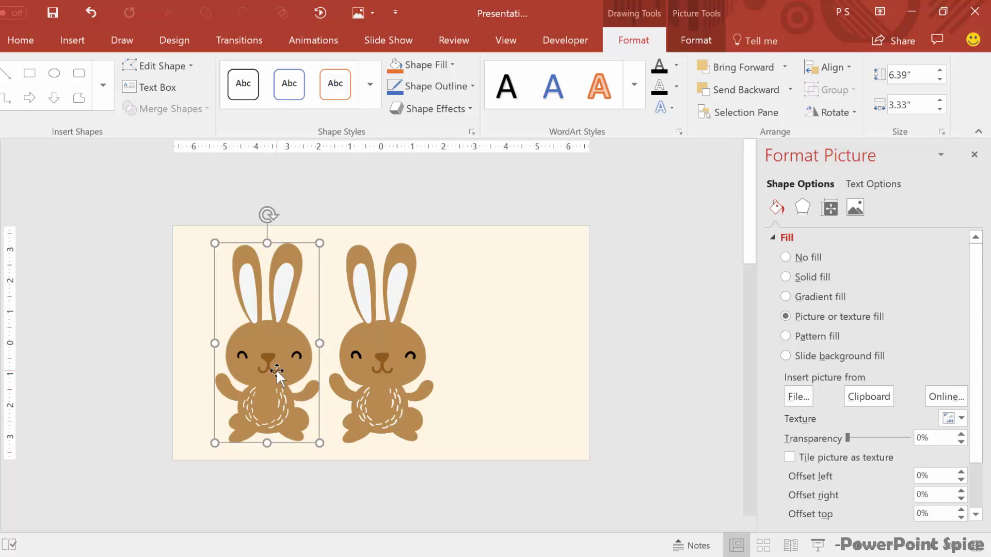
left_click_drag(479, 202, 274, 507)
key("Delete")
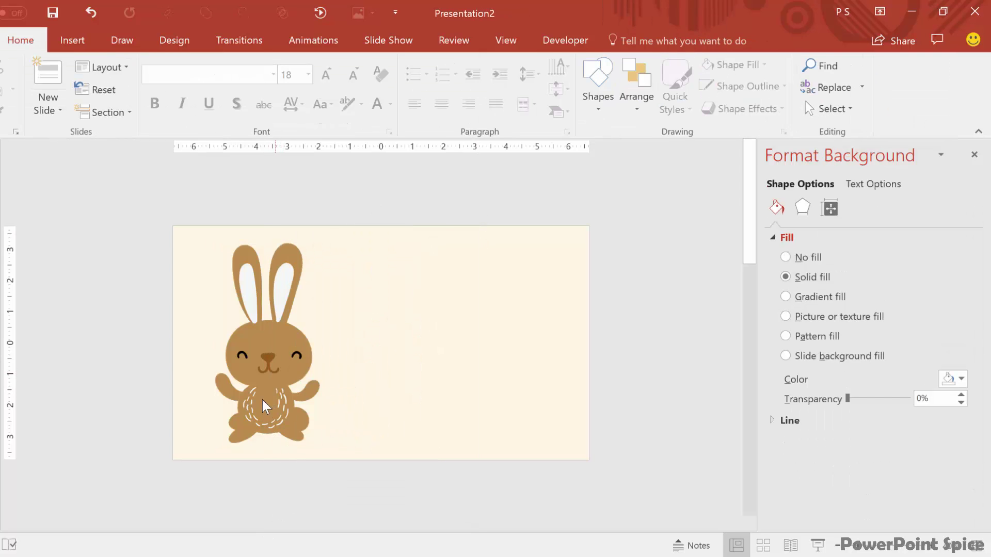
left_click_drag(259, 396, 419, 396)
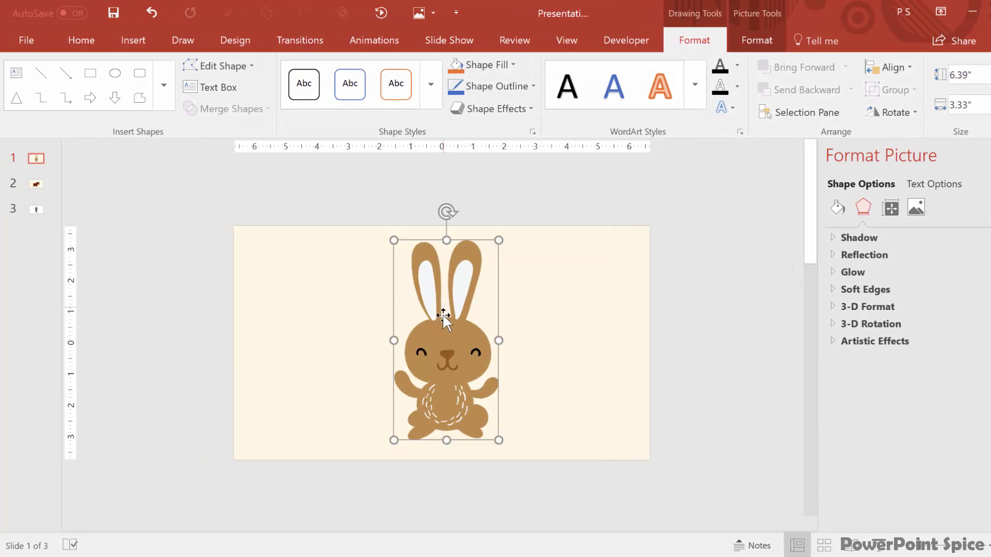
Give the bear slide a Morph transition, preview the bunny-to-bear morph, and return to slide 1.
left_click(37, 185)
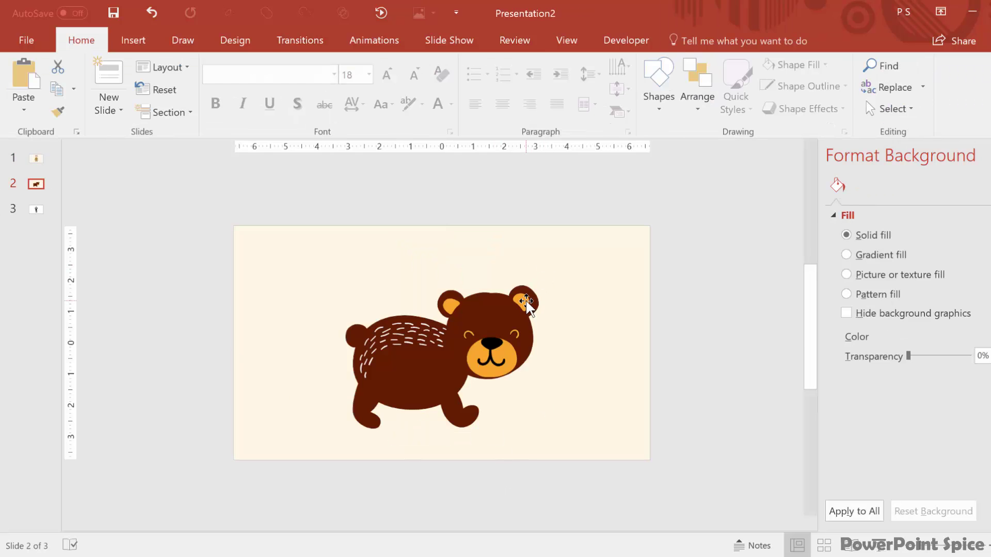
key("alt+k")
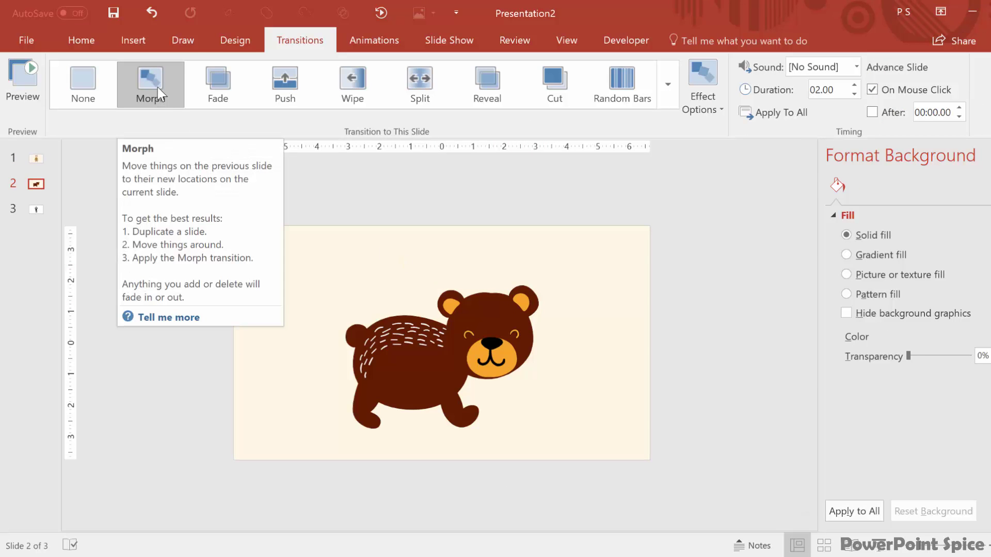
left_click(17, 76)
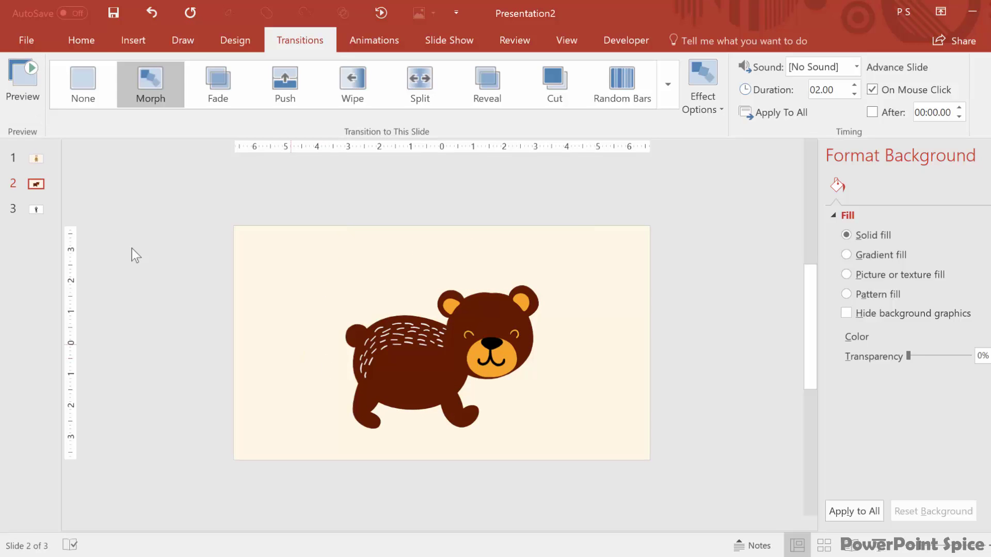
left_click(35, 160)
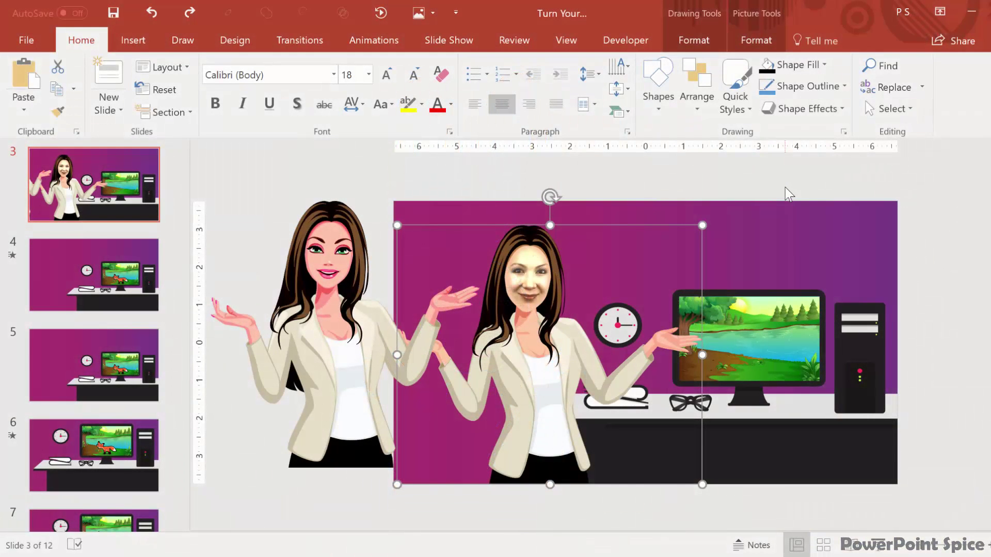
Select the photo-faced woman picture on slide 3 and paste the face video clip.
left_click(313, 367)
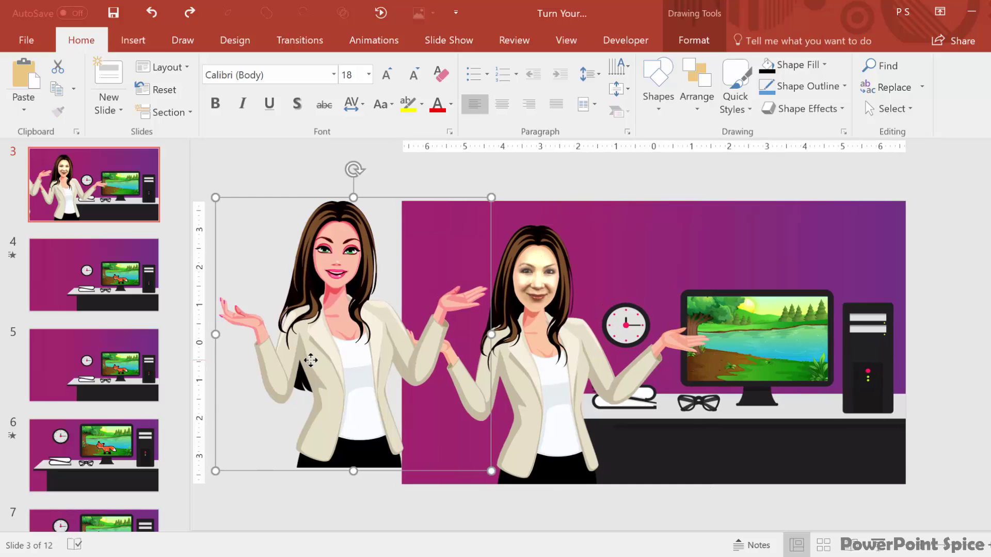
left_click(345, 268)
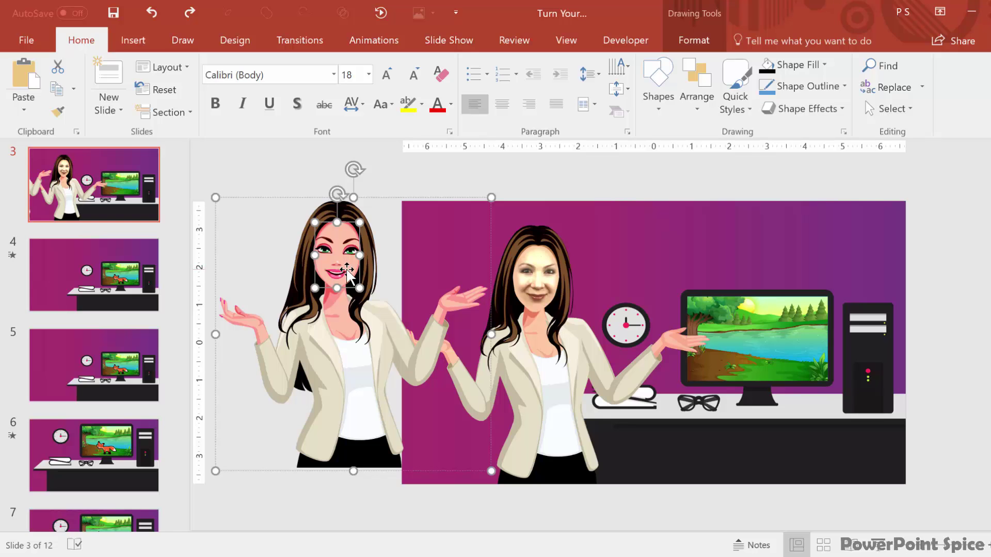
left_click_drag(346, 269, 542, 272)
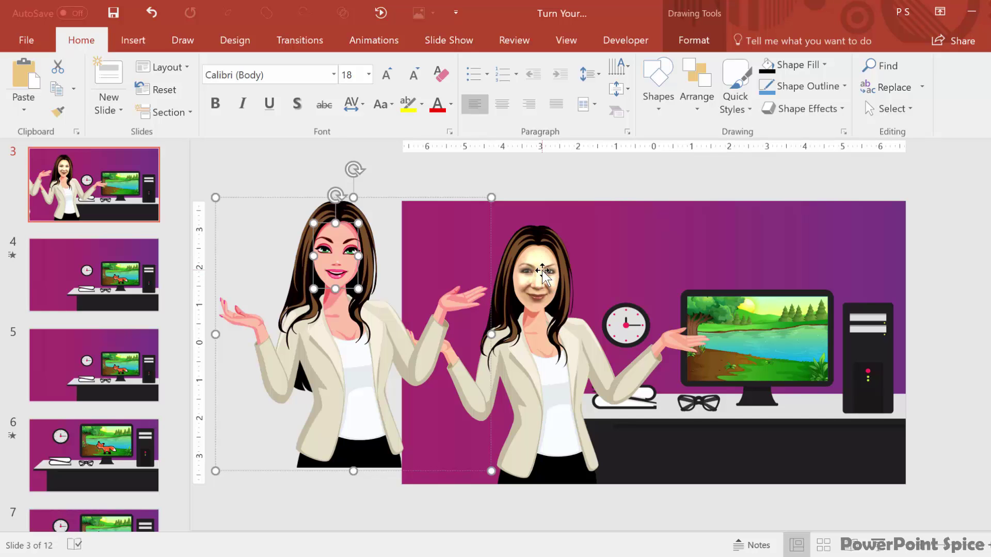
left_click(542, 271)
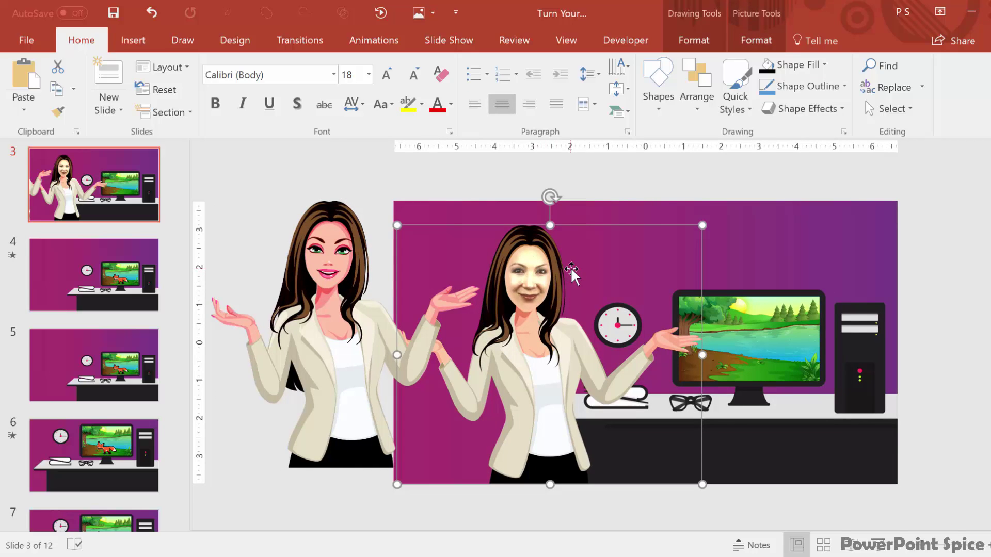
key("ctrl+v")
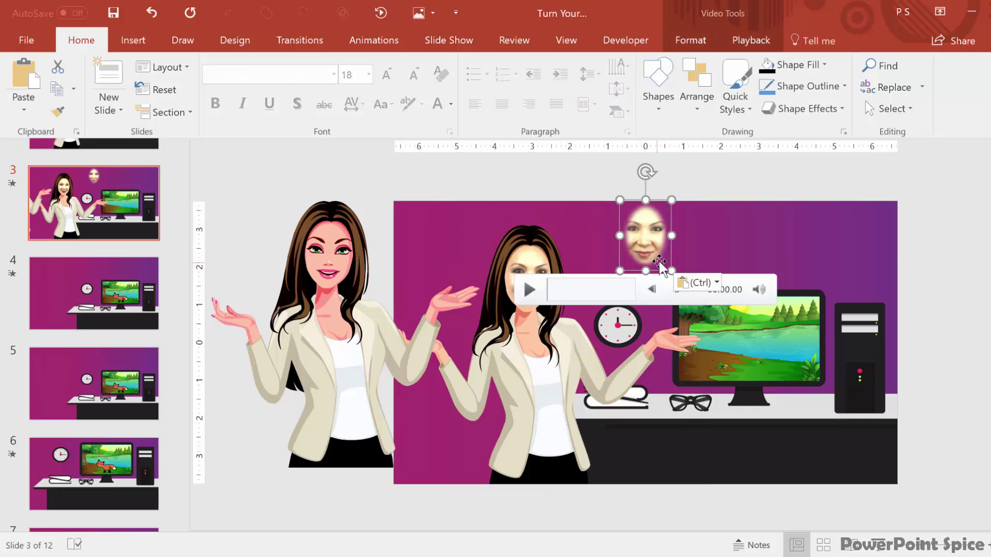
Check the Video Shape and Video Effects menus, then move the face video onto the cartoon woman's face.
left_click(702, 38)
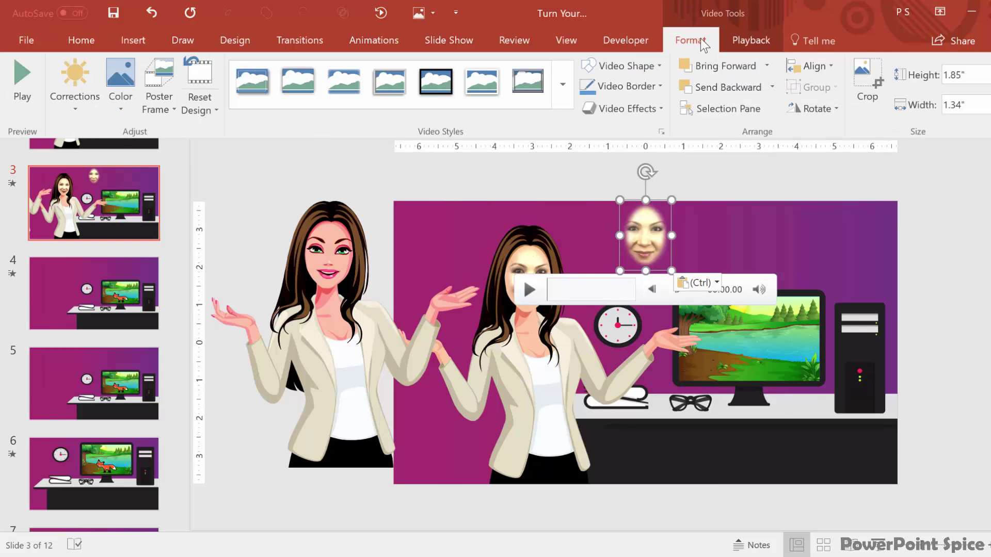
left_click(655, 66)
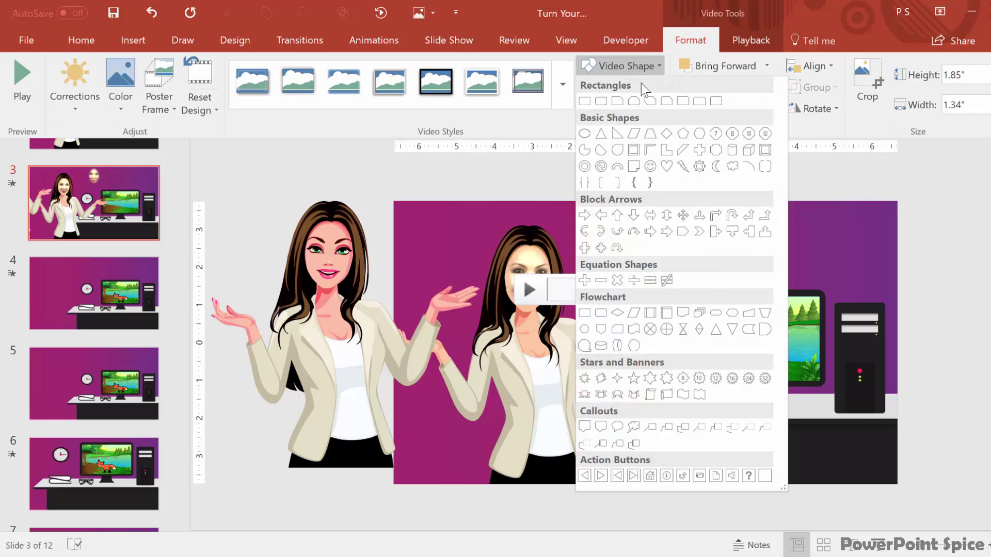
left_click(544, 178)
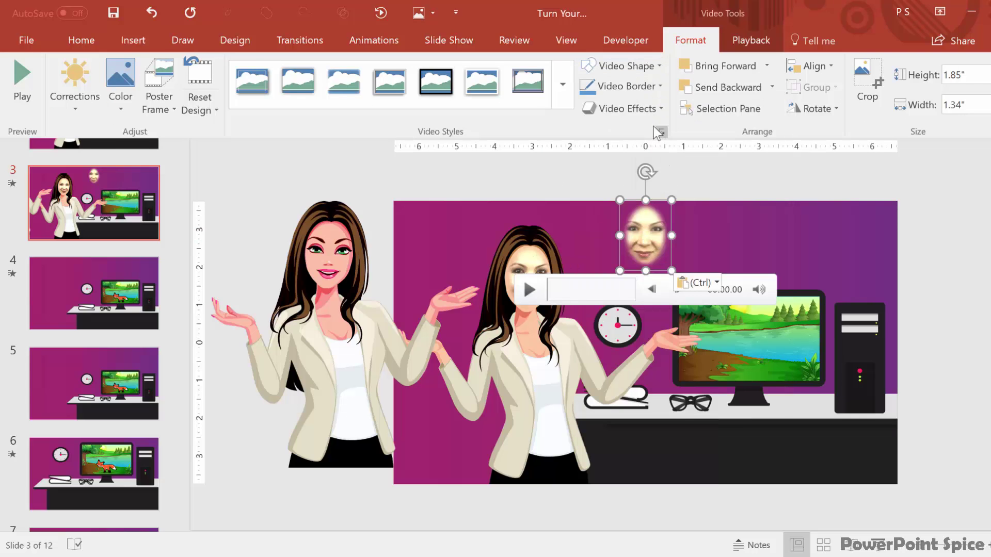
left_click(648, 109)
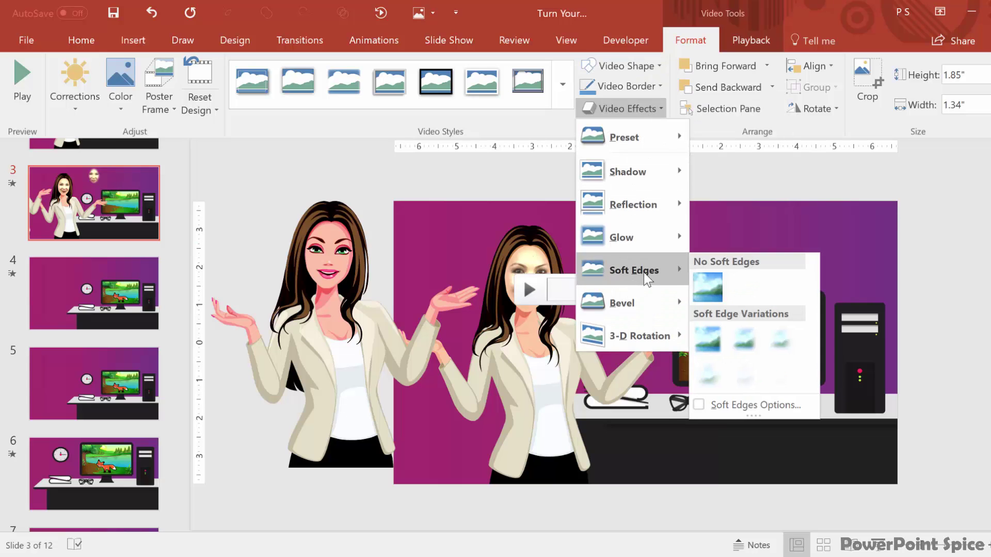
left_click(712, 220)
left_click_drag(652, 242, 535, 280)
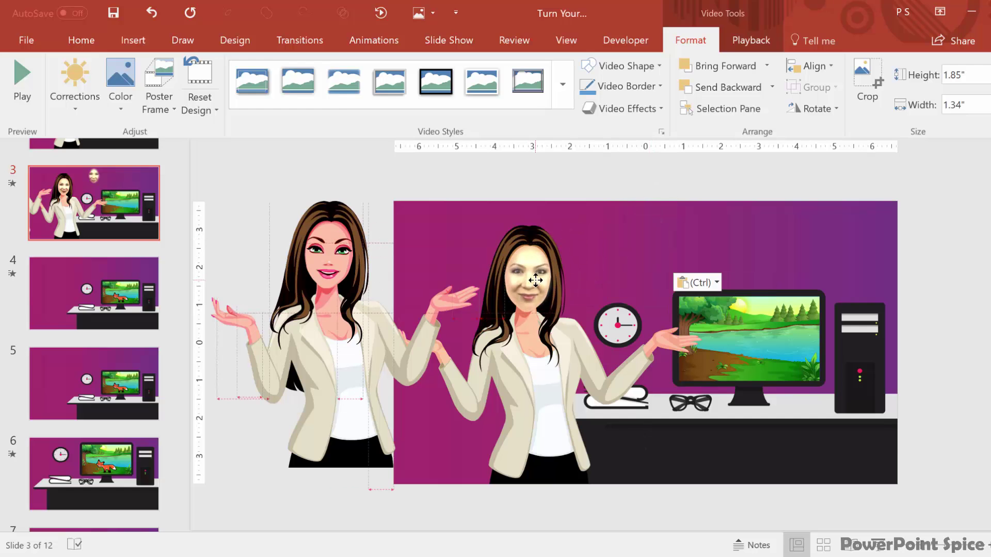
left_click(681, 184)
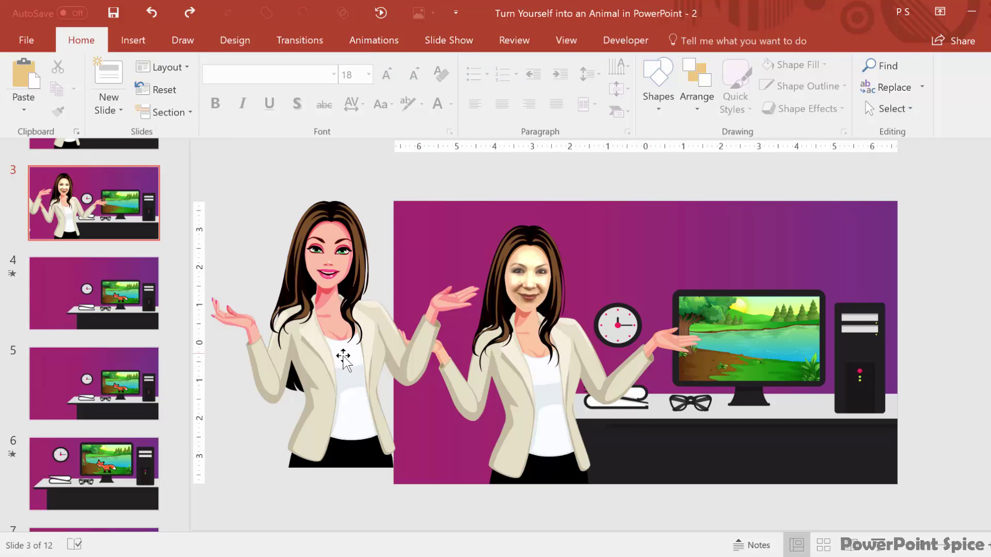
Delete the spare cartoon woman beside slide 3 and preview slide 4's Morph transition.
left_click(344, 356)
key("Delete")
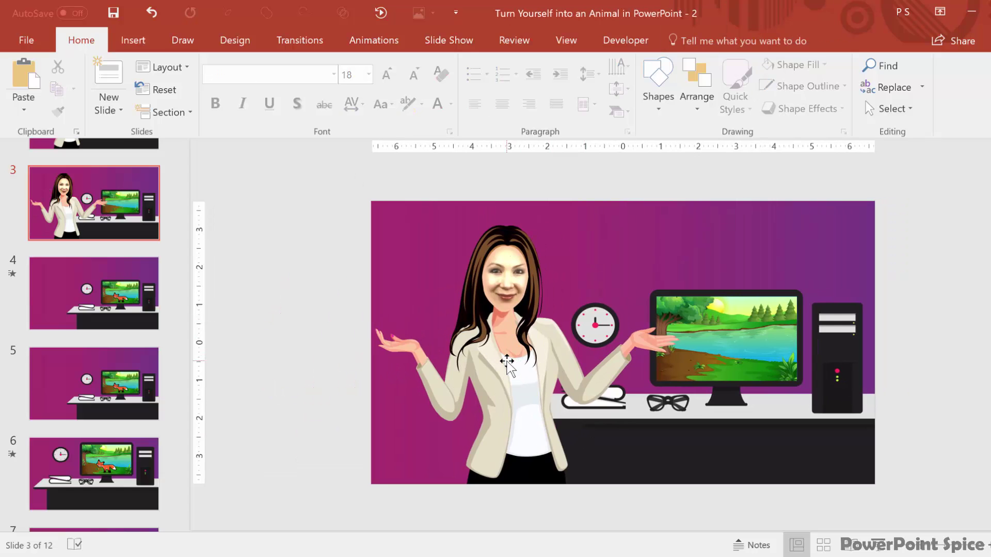
left_click(98, 297)
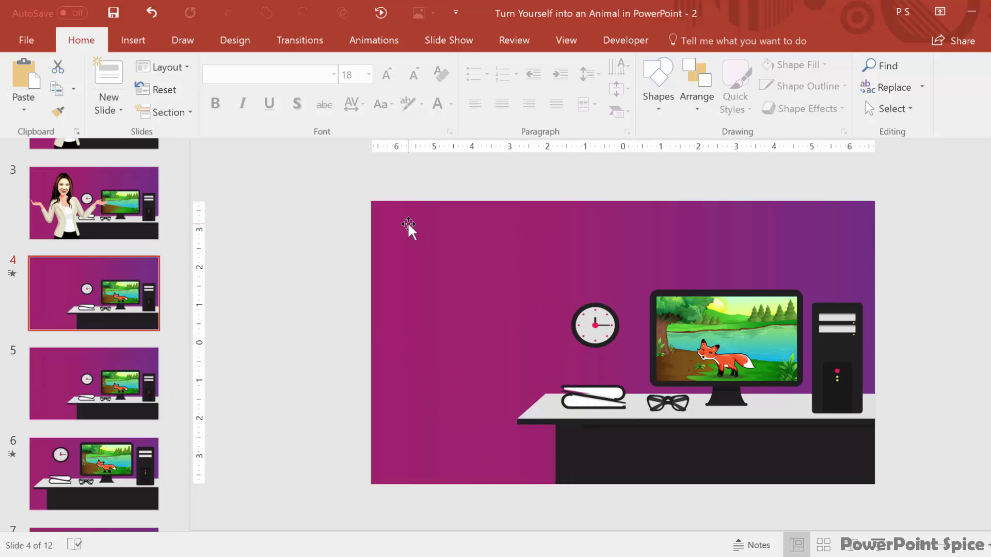
left_click(296, 42)
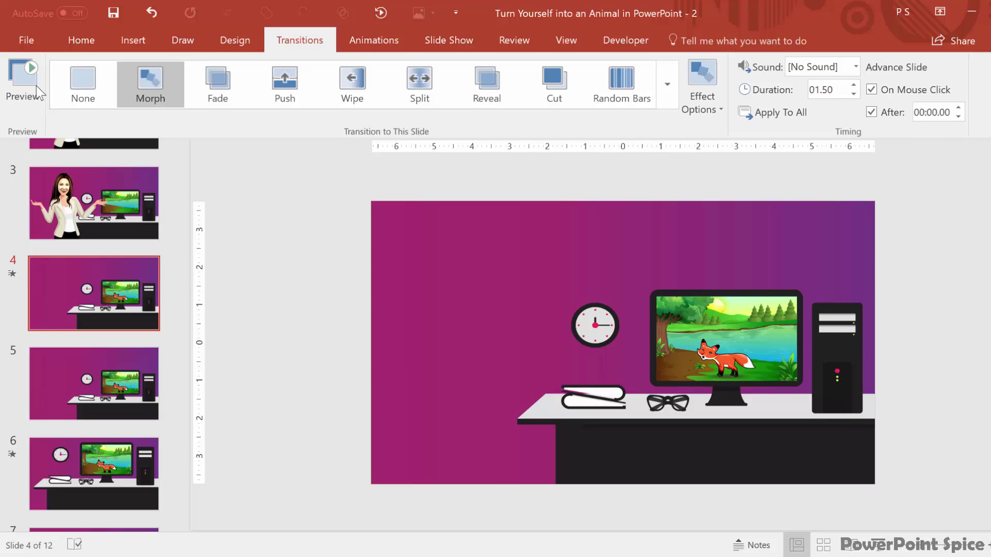
left_click(21, 88)
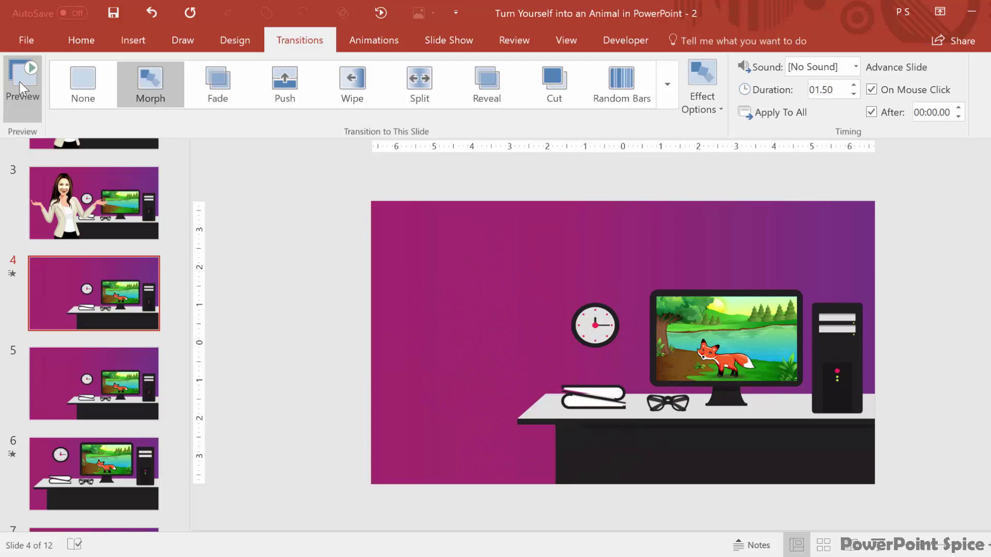
left_click(754, 365)
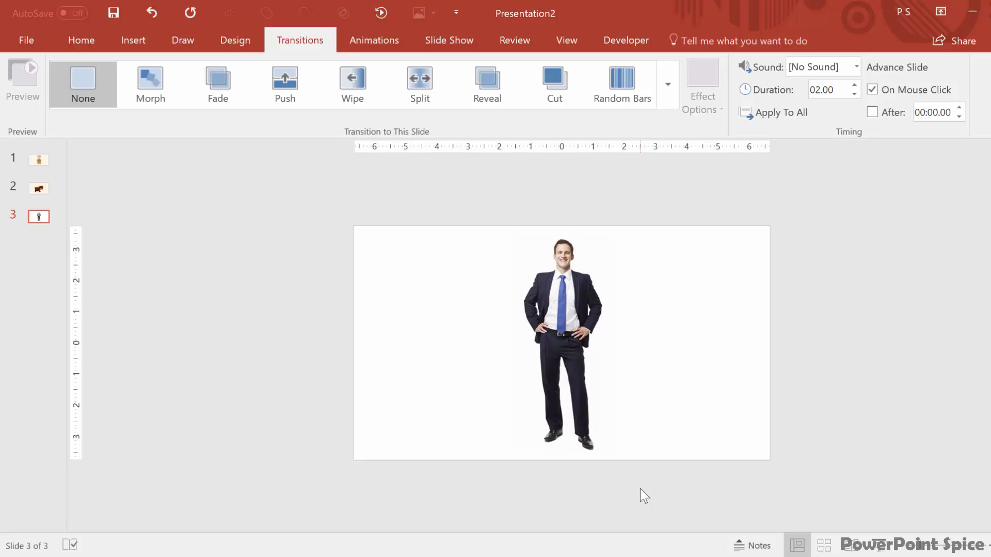
Ctrl-drag the businessman photo to duplicate it on the right, then select the left copy.
left_click(560, 298)
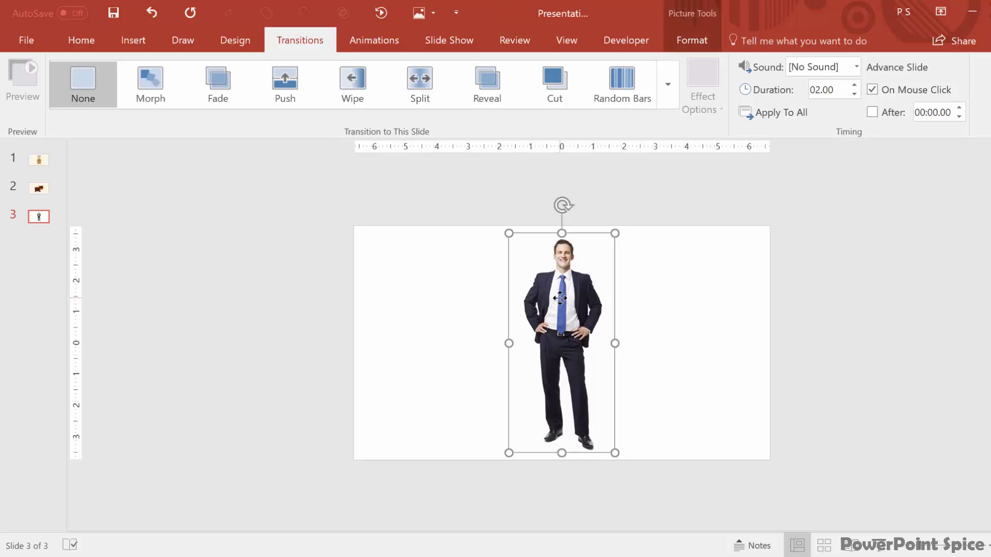
left_click_drag(560, 297, 711, 306)
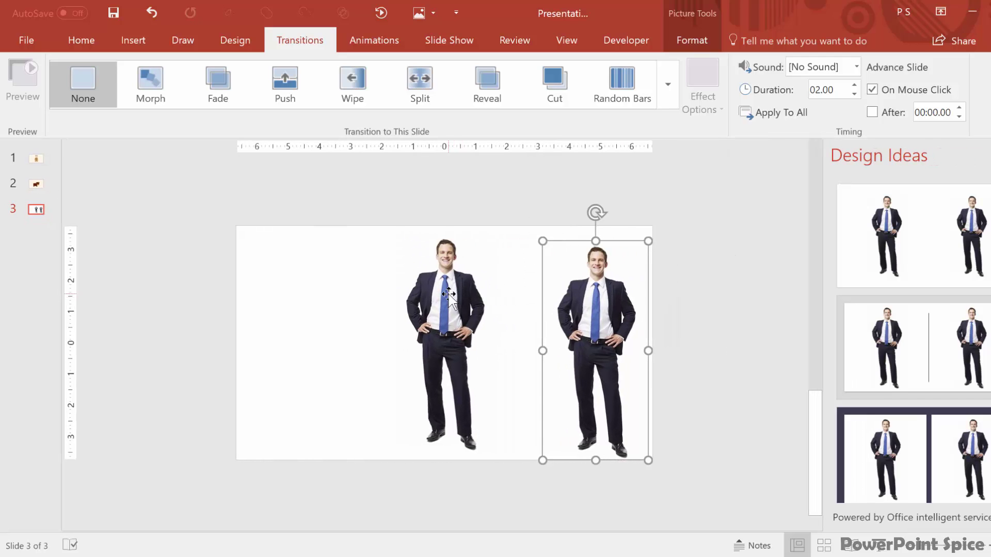
left_click(448, 294)
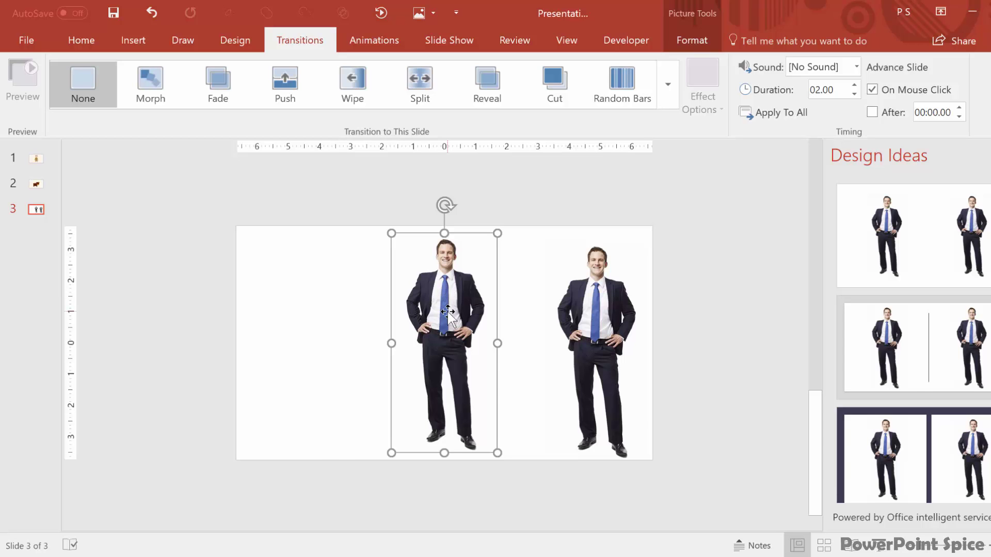
Darken the left businessman photo with a Corrections preset and recolour it Black and White: 75%.
left_click(691, 40)
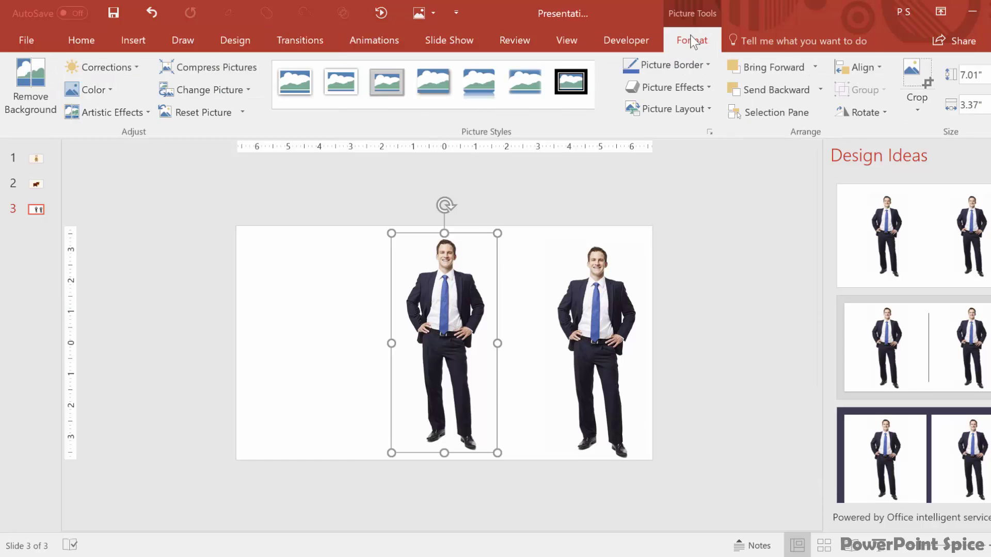
left_click(126, 67)
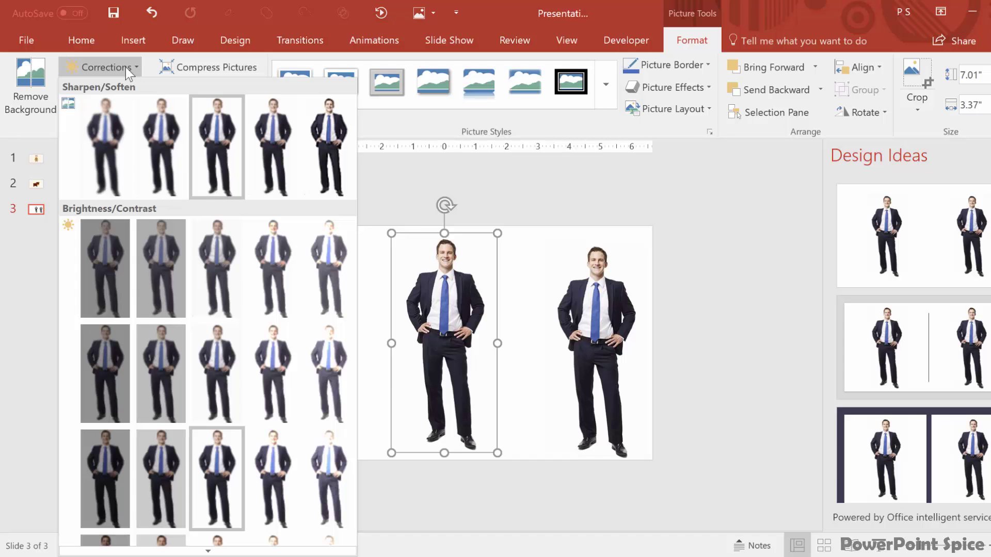
left_click(163, 543)
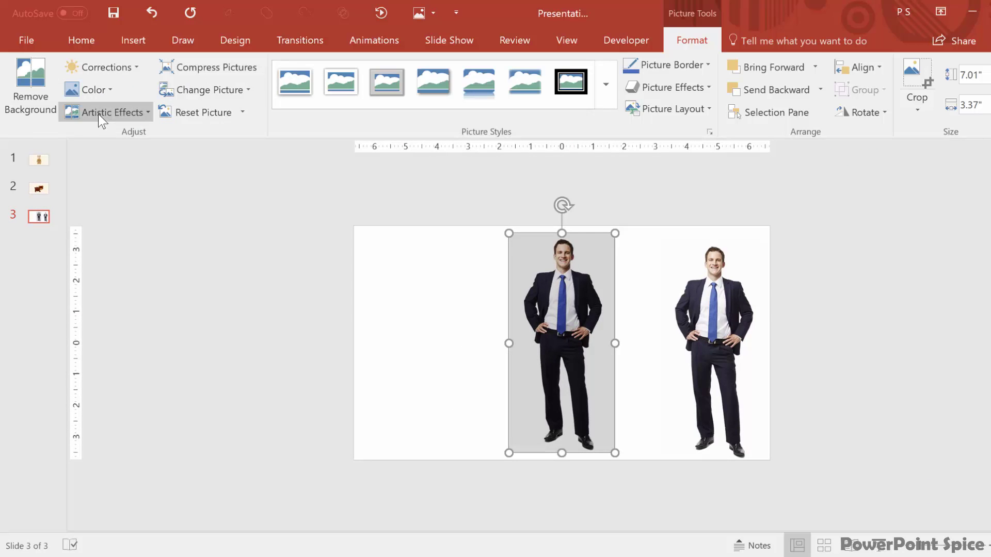
left_click(101, 93)
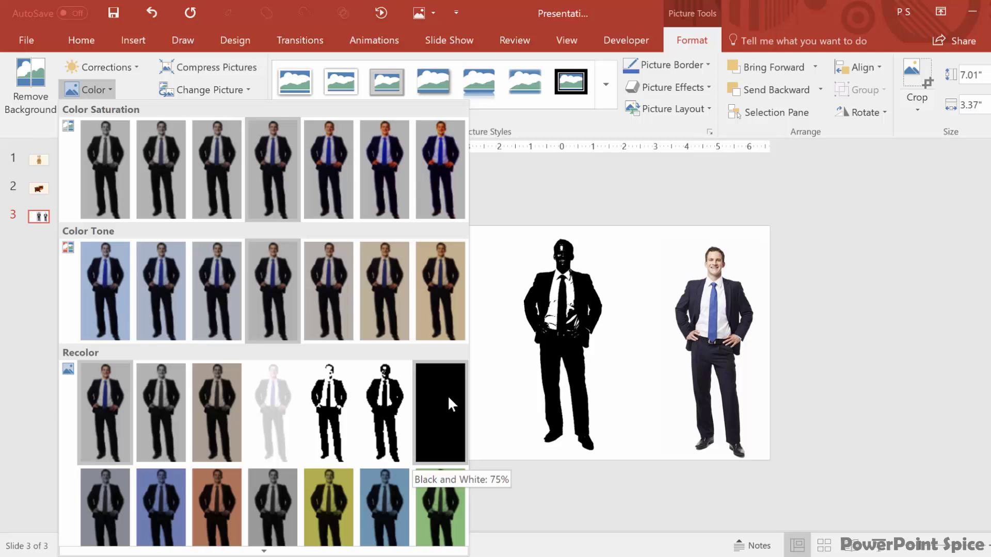
left_click(447, 395)
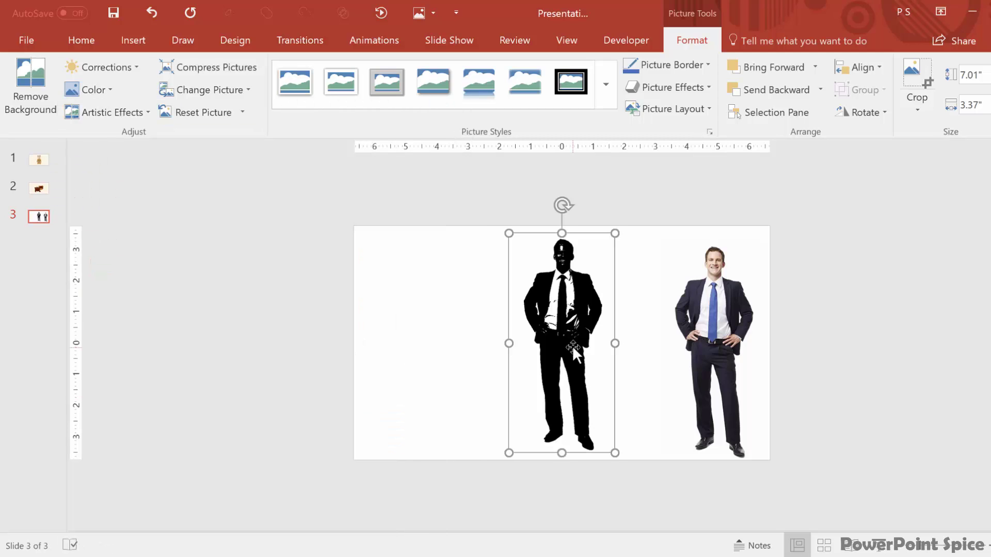
left_click_drag(575, 334, 529, 337)
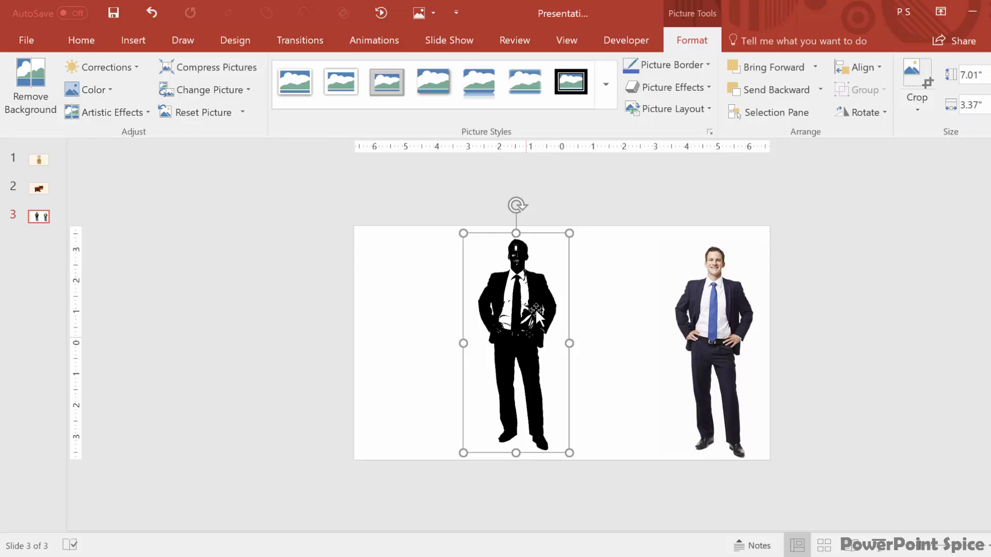
key("ctrl+z")
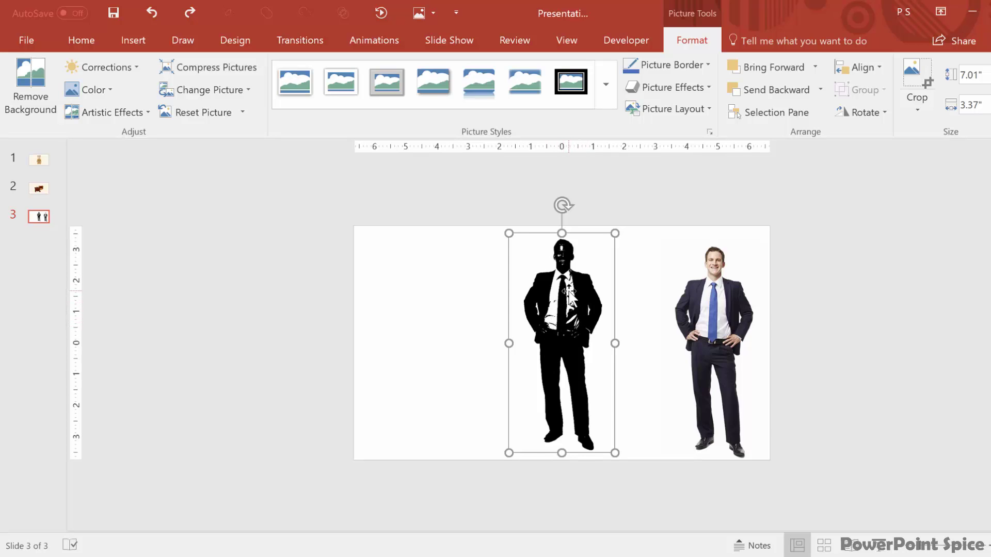
Draw a solid black oval over the silhouette's chest, widened and shortened to about half height.
left_click(137, 43)
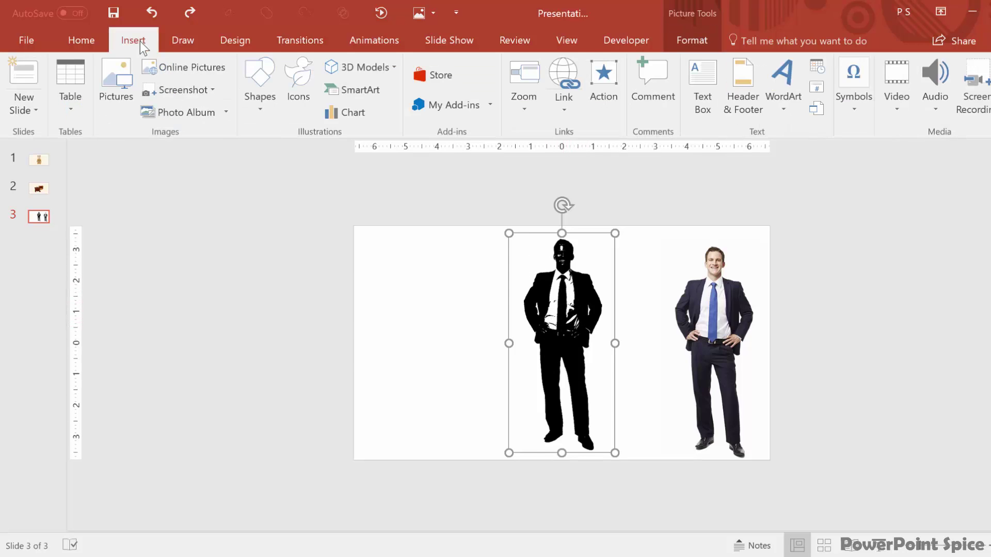
left_click(264, 107)
left_click(313, 148)
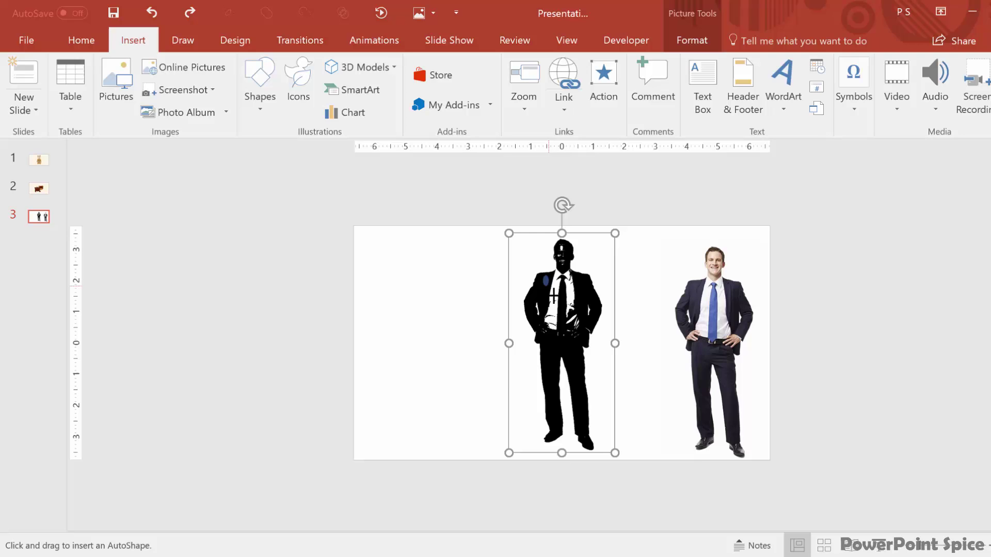
left_click_drag(554, 296, 590, 347)
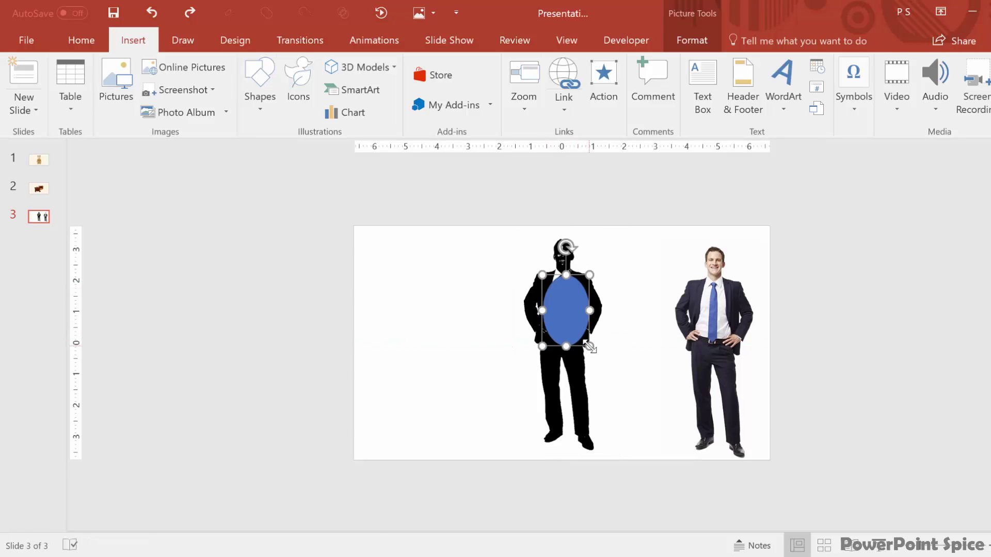
left_click(354, 89)
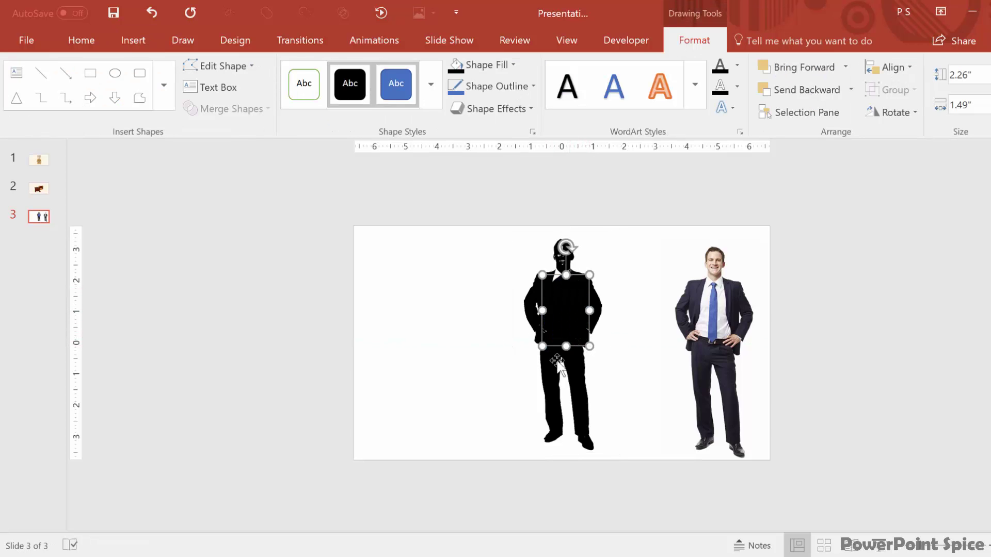
left_click_drag(541, 310, 562, 300)
scroll(562, 300, "up", 5)
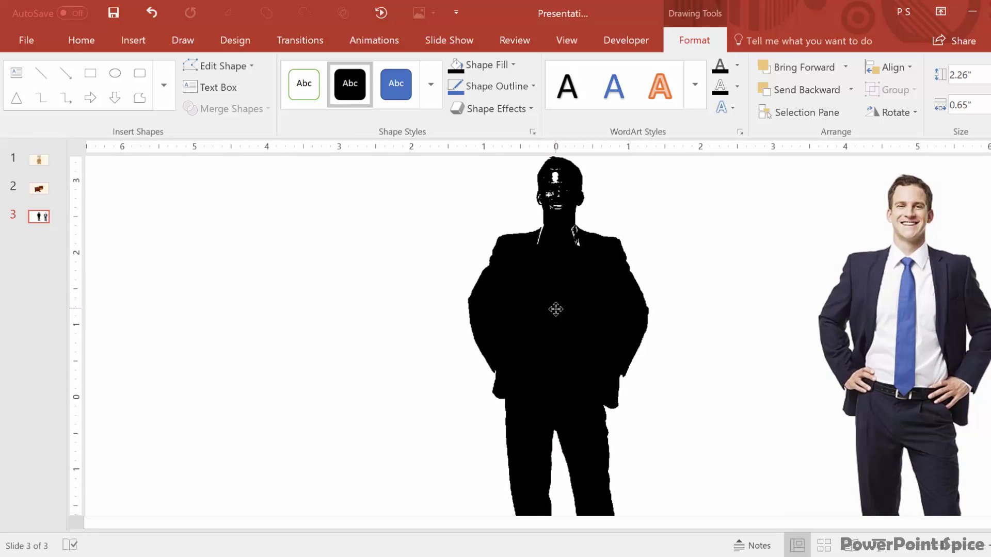
left_click_drag(563, 377, 563, 298)
Duplicate the black oval and enlarge the copy to cover the silhouette's head and face.
left_click(559, 258)
key("ctrl+d")
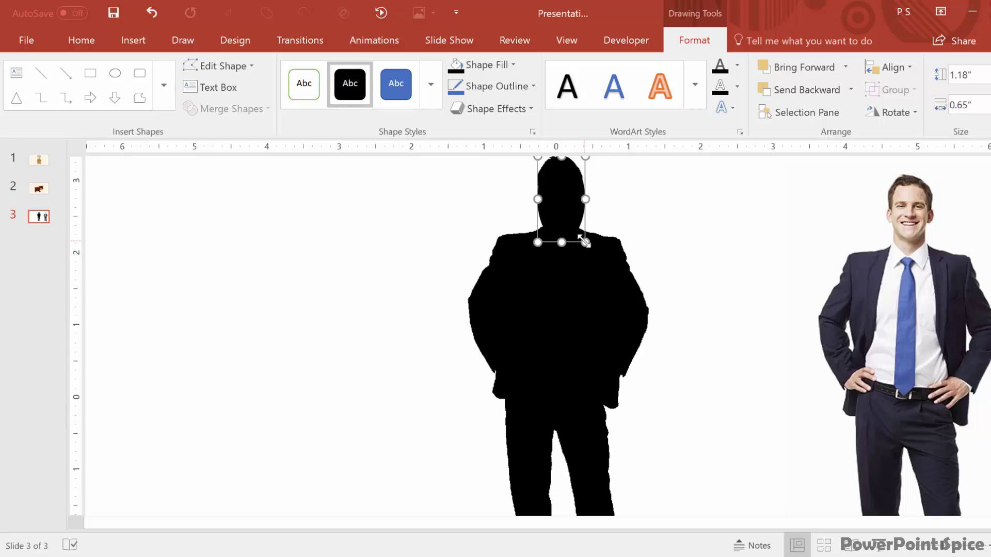
left_click_drag(557, 189, 547, 197)
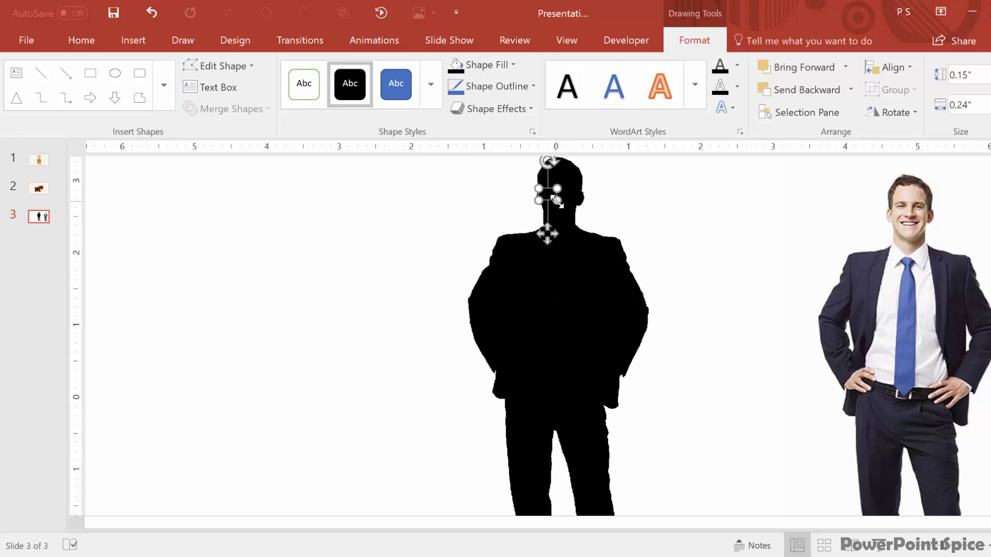
left_click(551, 206)
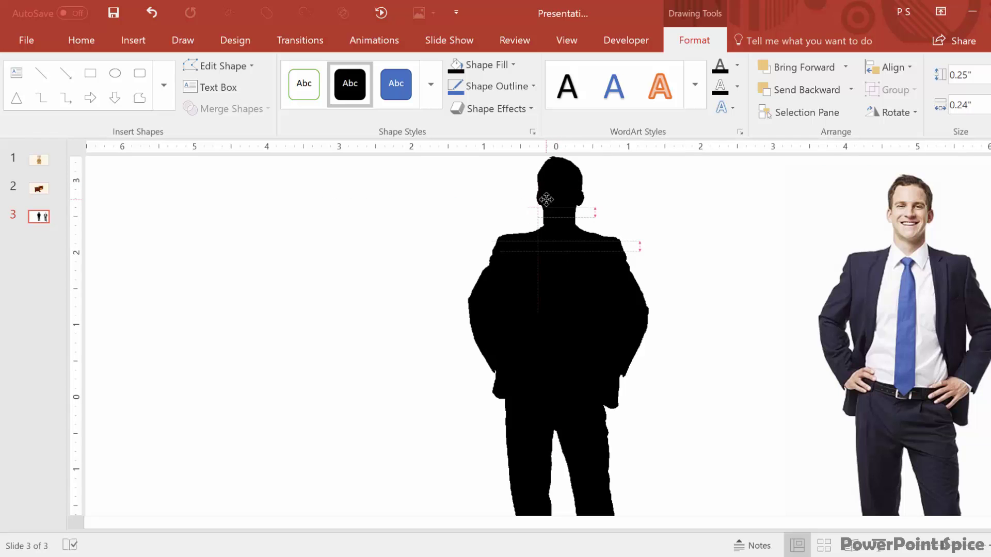
left_click_drag(557, 189, 577, 162)
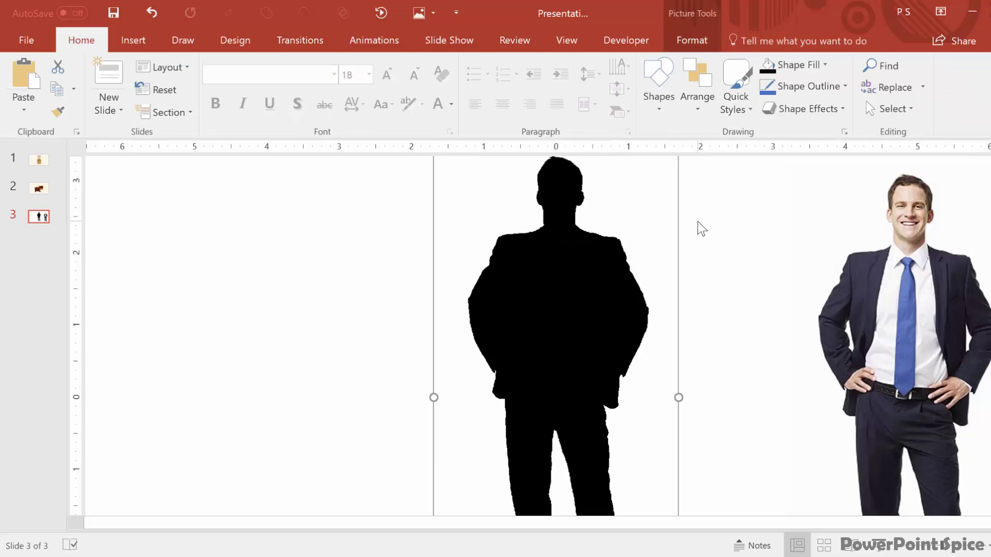
left_click(719, 325)
Move the spare chest shape onto the right foot and check it by shifting the picture aside, then undo.
scroll(719, 325, "down", 1)
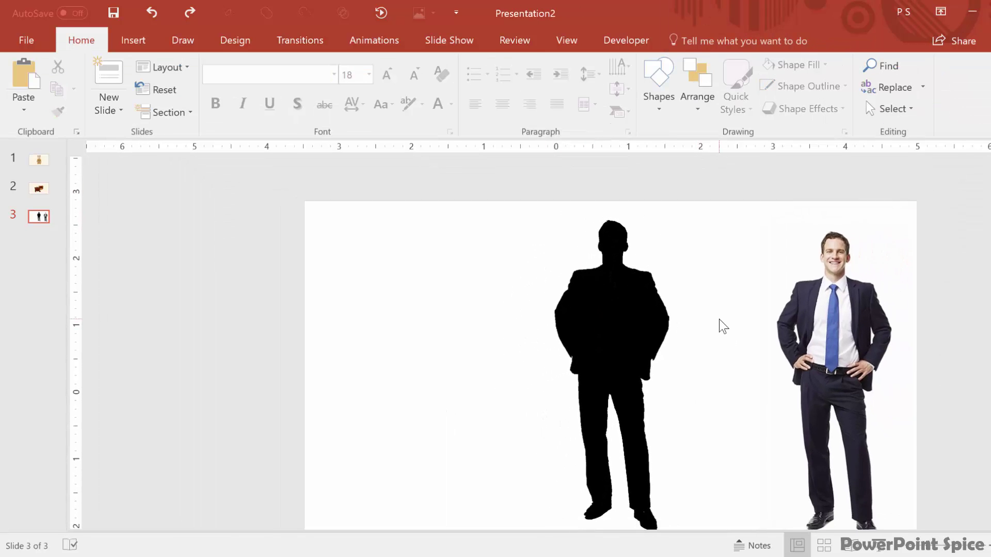
scroll(723, 326, "down", 2)
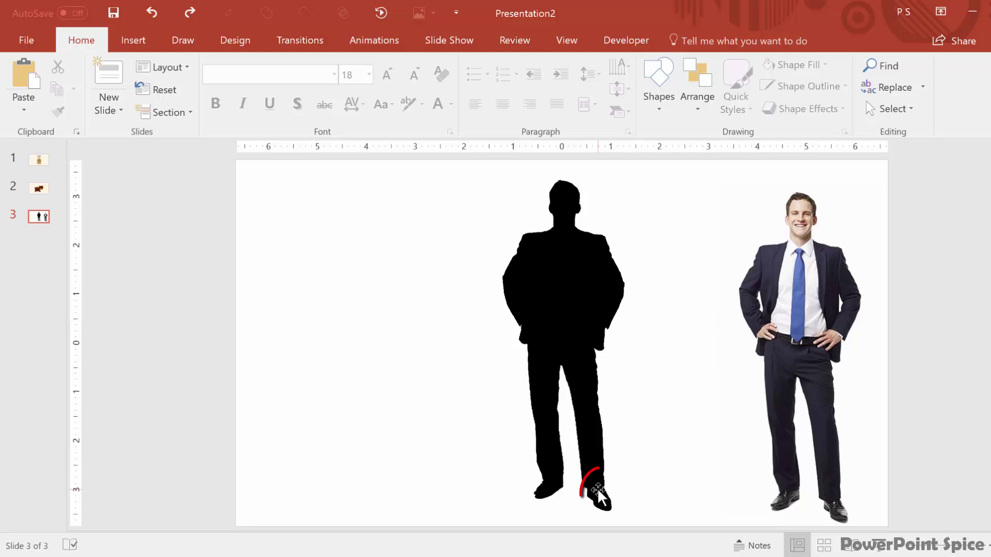
left_click(568, 244)
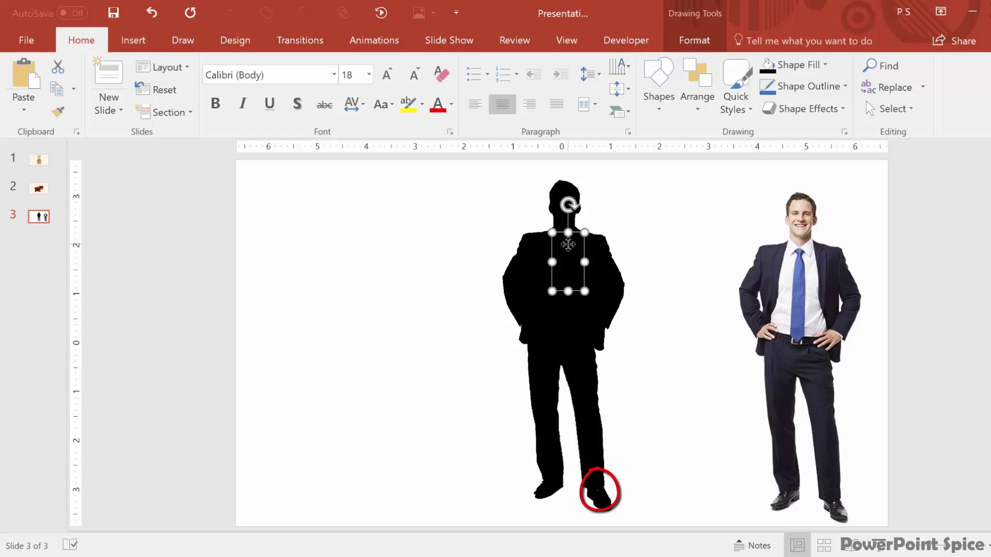
left_click_drag(568, 245, 613, 461)
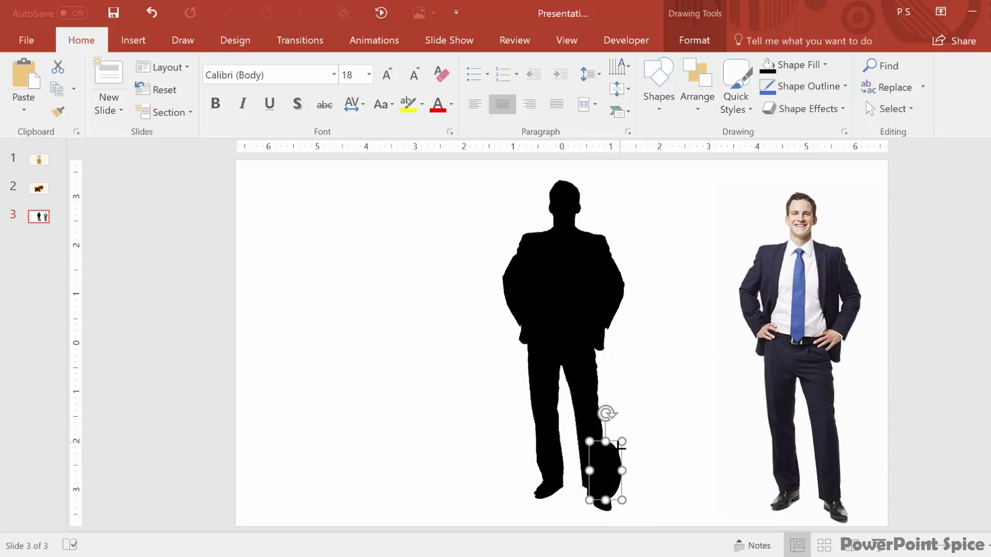
left_click(641, 427)
left_click(700, 205)
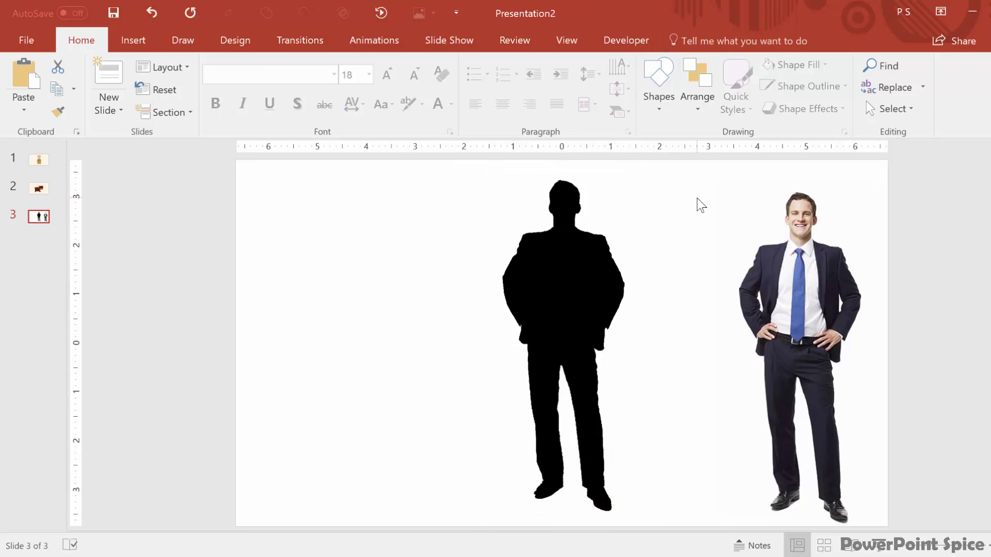
left_click(604, 267)
left_click(608, 250)
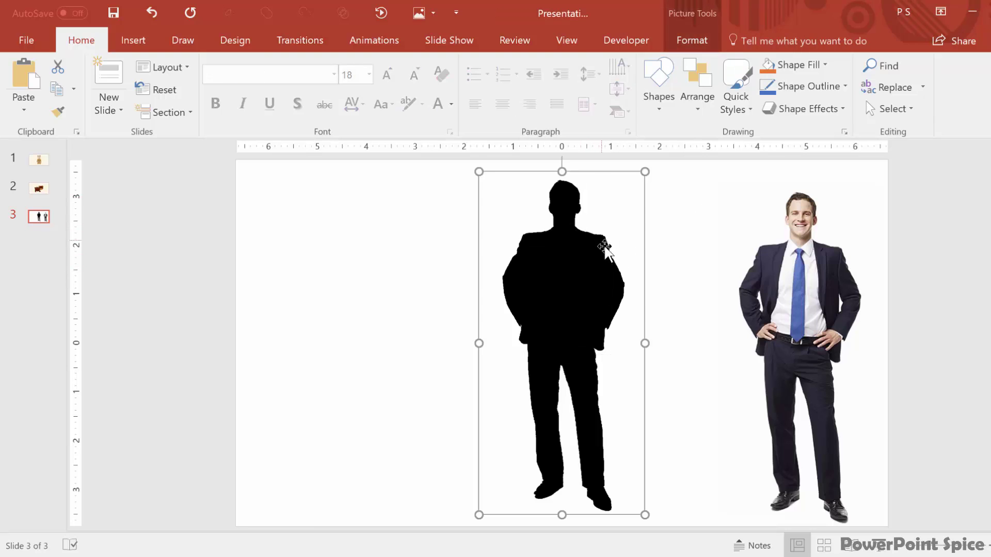
left_click_drag(608, 250, 505, 259)
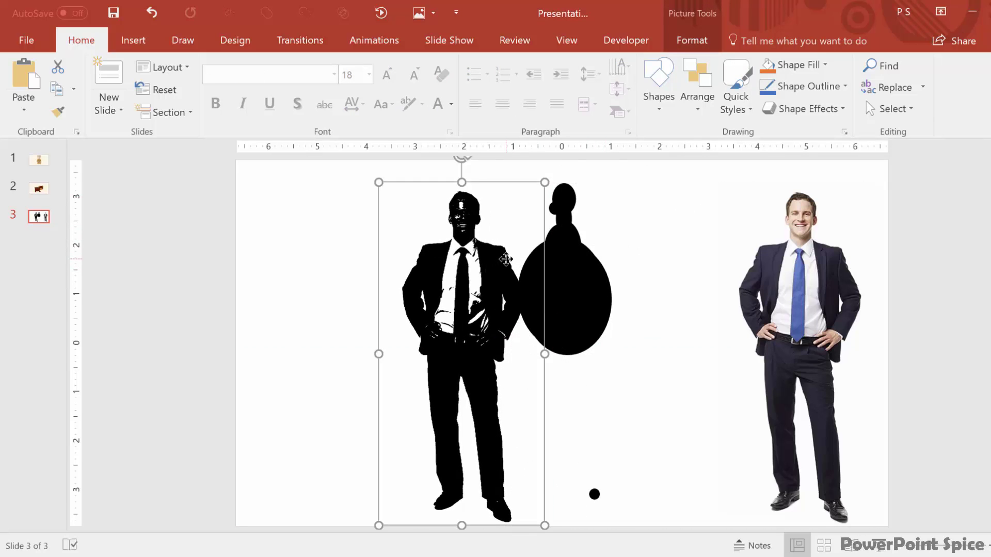
key("ctrl+z")
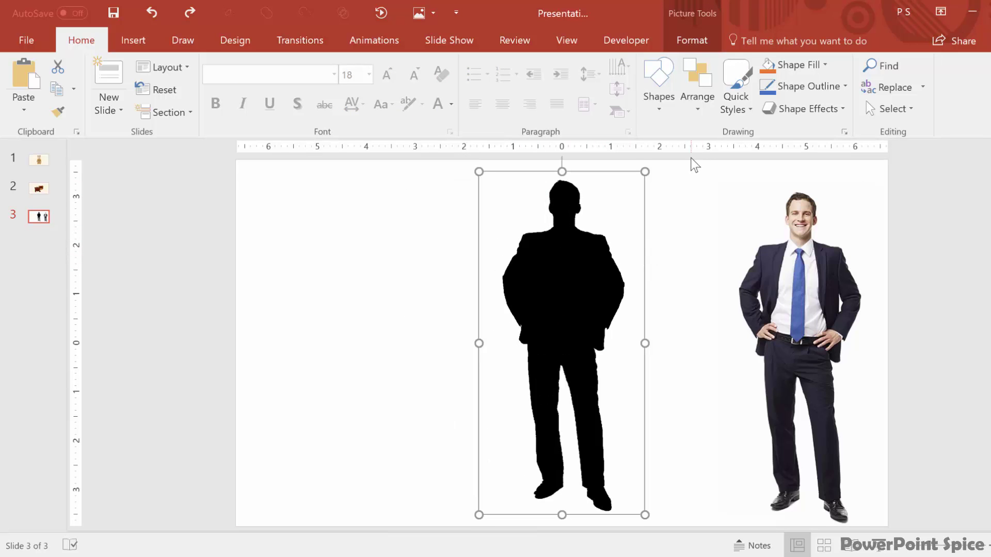
Select the silhouette with all its filler shapes and save them as picture 'Man Silhouette Test'.
left_click(684, 171)
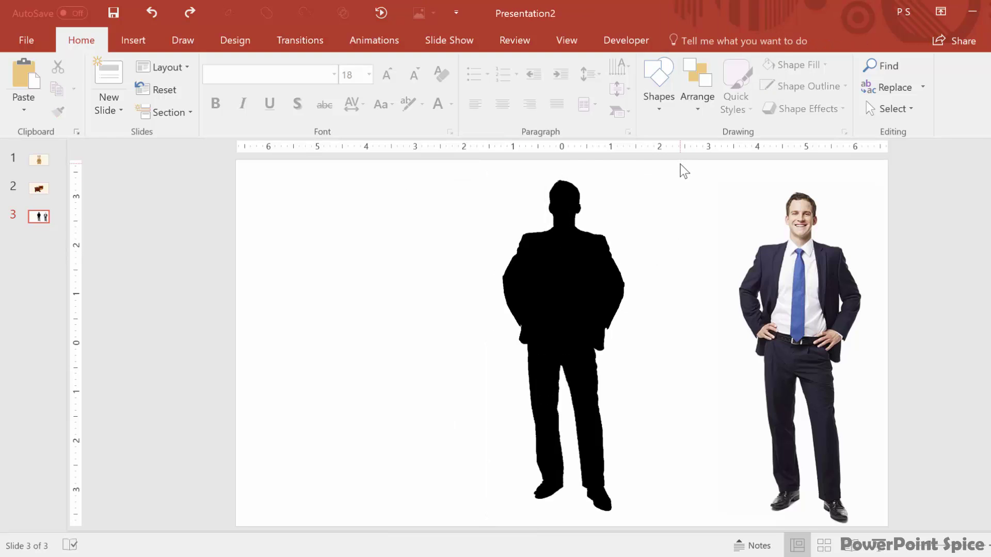
mouse_move(684, 163)
left_mouse_down()
mouse_move(538, 312)
mouse_move(357, 529)
mouse_move(416, 548)
left_mouse_up()
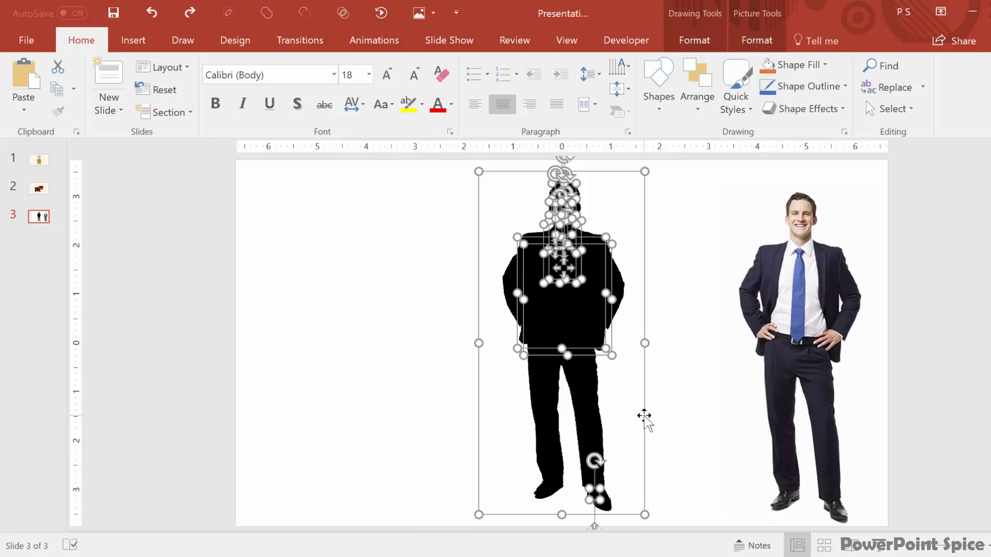
right_click(644, 416)
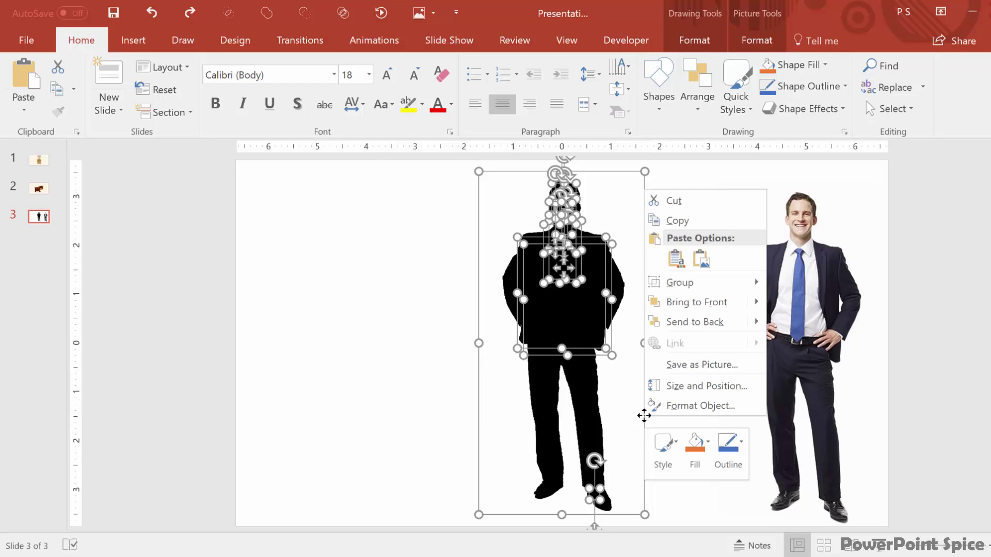
left_click(689, 365)
type("Man Sil")
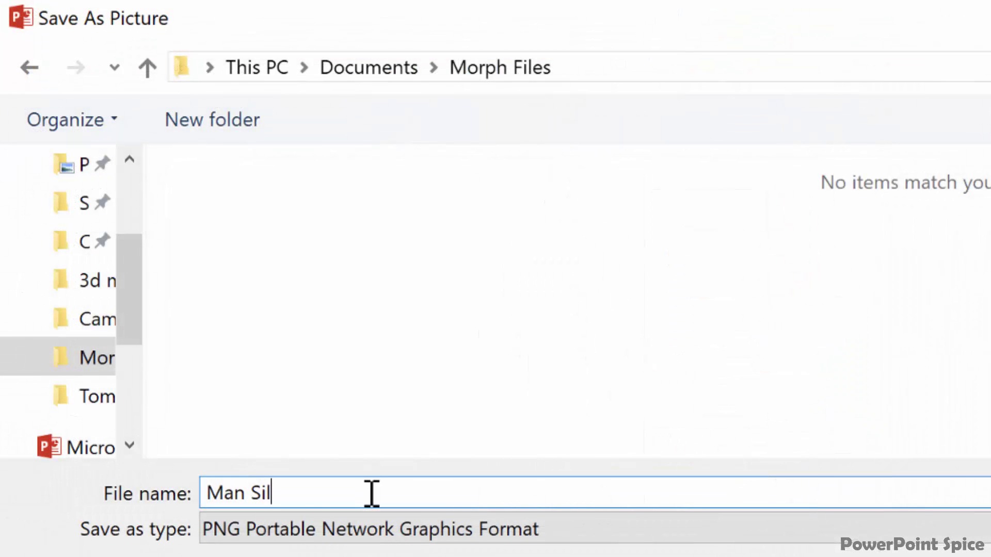
type("houette Test")
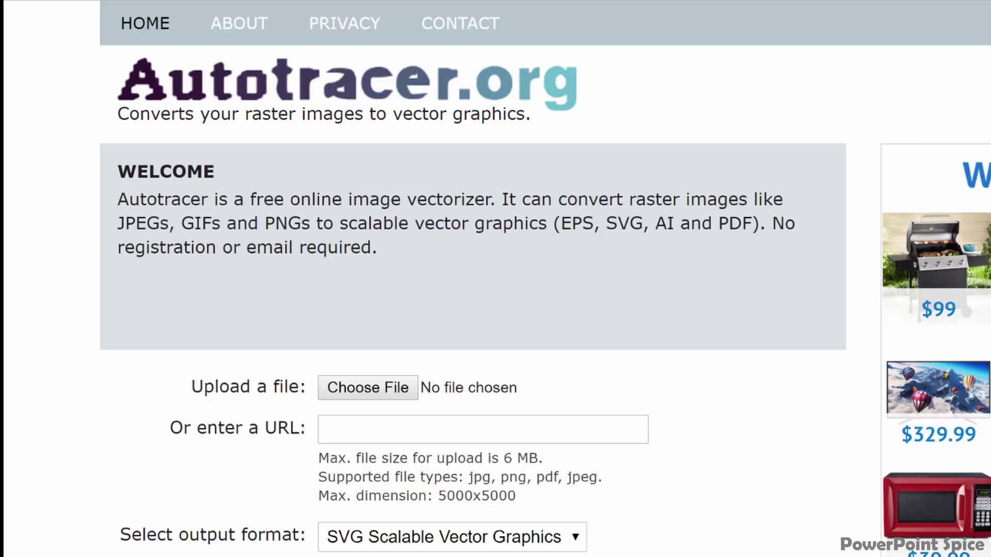
Upload Man Silhouette Test.png from the Morph Files folder to Autotracer.org.
left_click(367, 389)
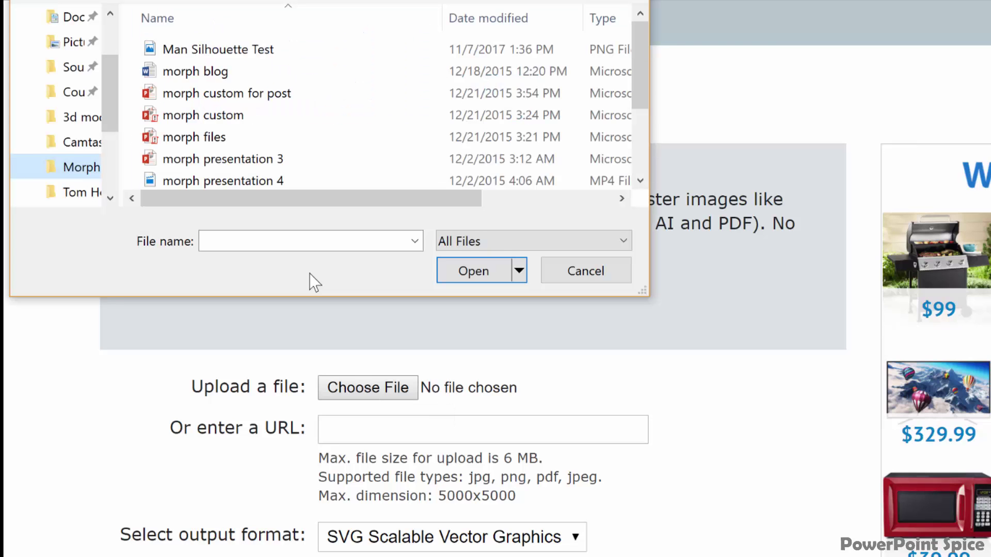
left_click(254, 51)
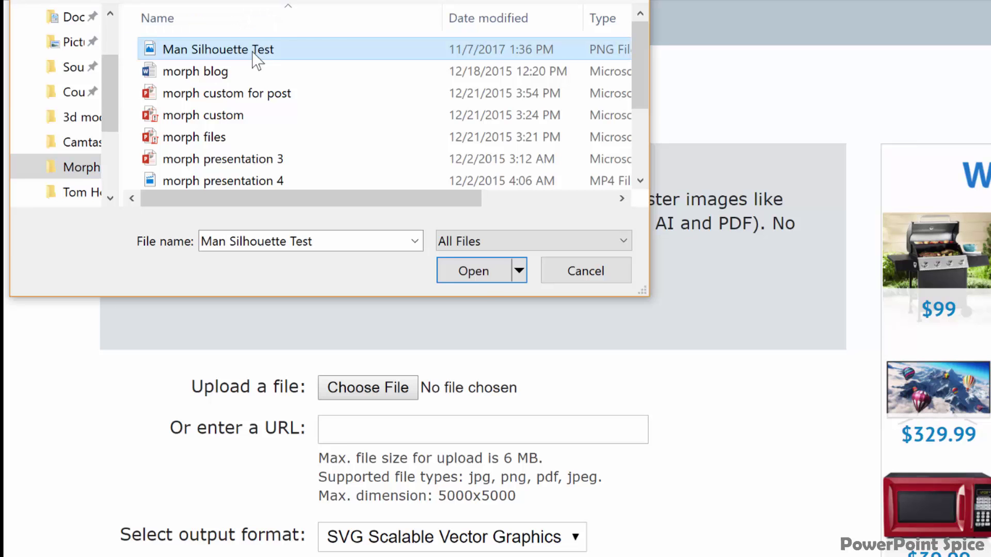
left_click(483, 277)
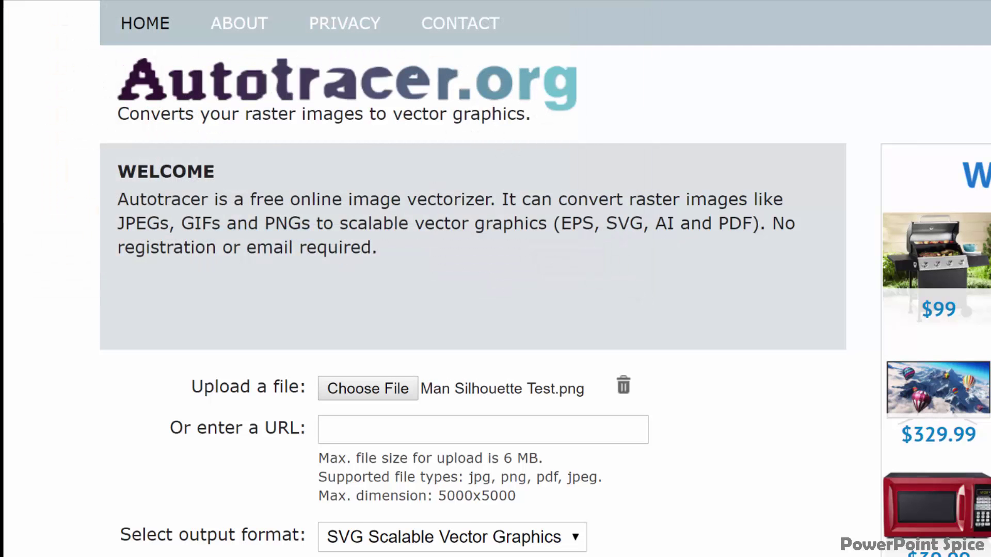
scroll(496, 279, "down", 5)
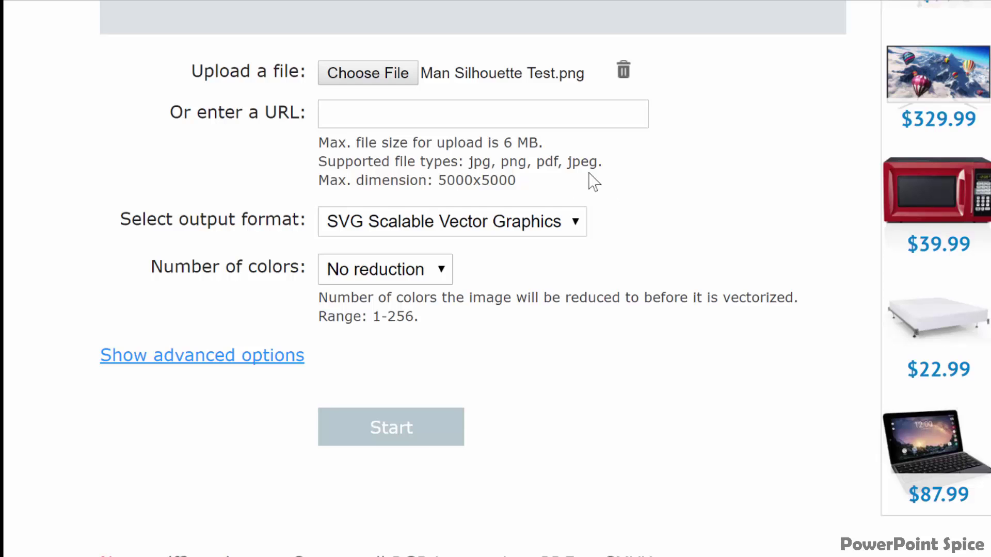
Run the conversion, download Man_Silhouette_Test.svg and drop it onto PowerPoint slide 3.
left_click(423, 433)
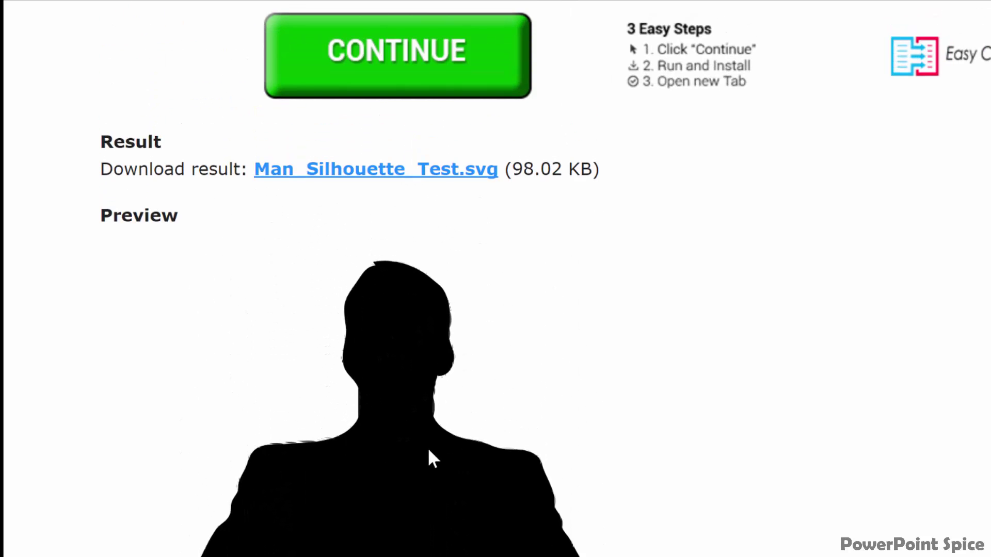
left_click(414, 169)
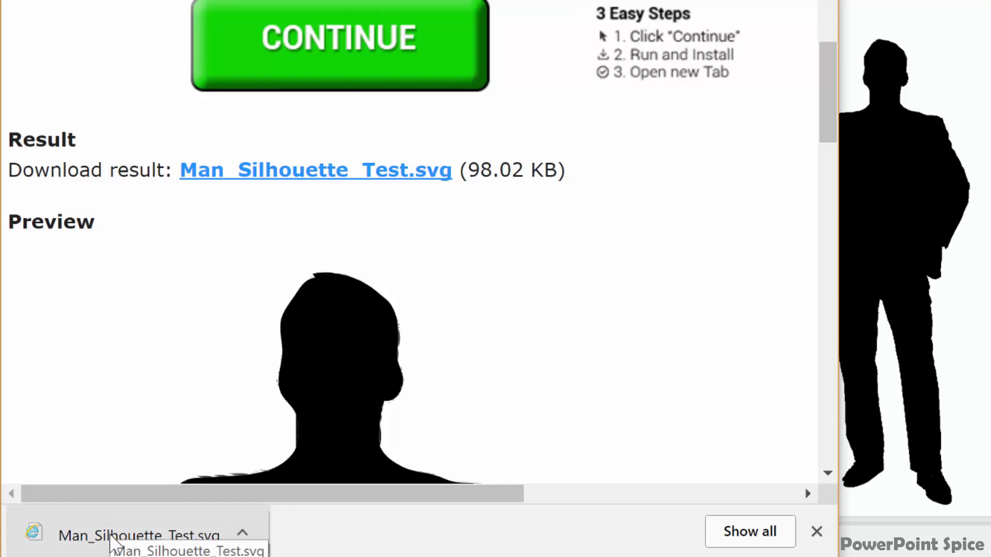
left_click_drag(111, 539, 895, 176)
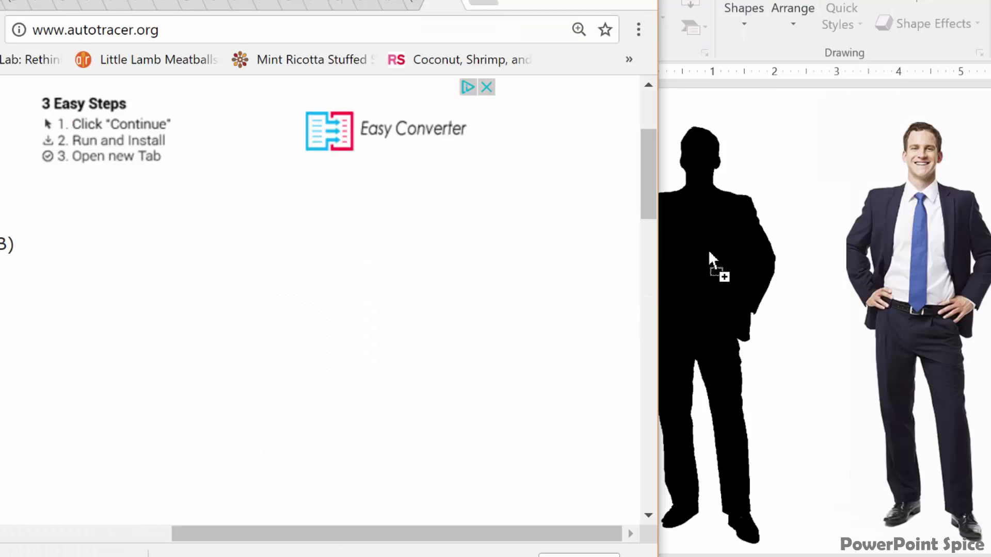
left_click_drag(708, 249, 708, 250)
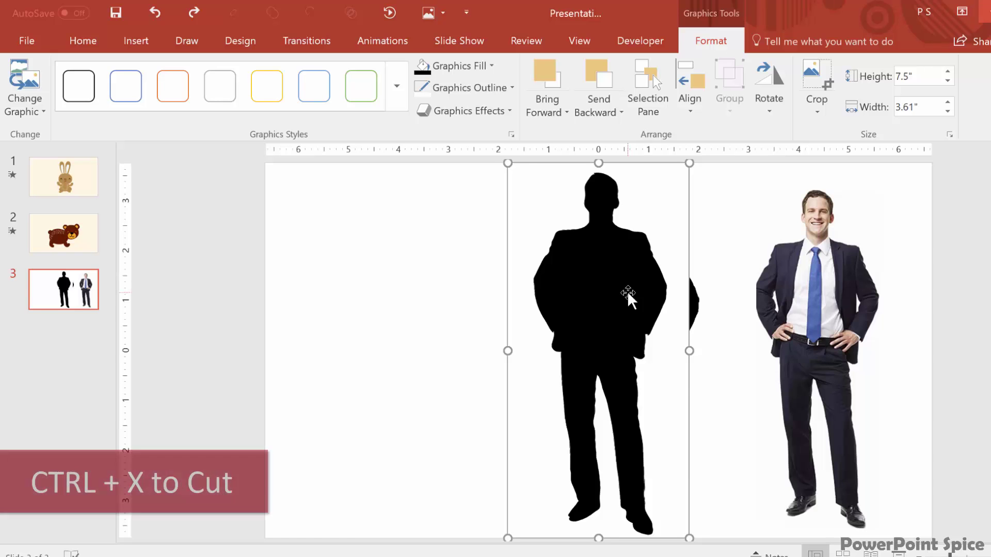
Cut the SVG silhouette and paste it back via Paste Special as Picture (Enhanced Metafile).
key("ctrl+x")
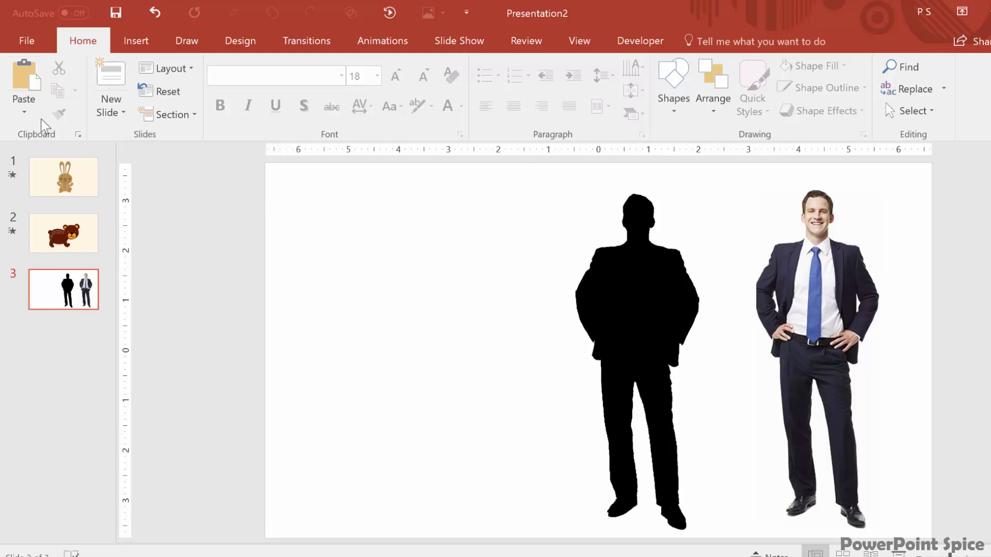
left_click(23, 113)
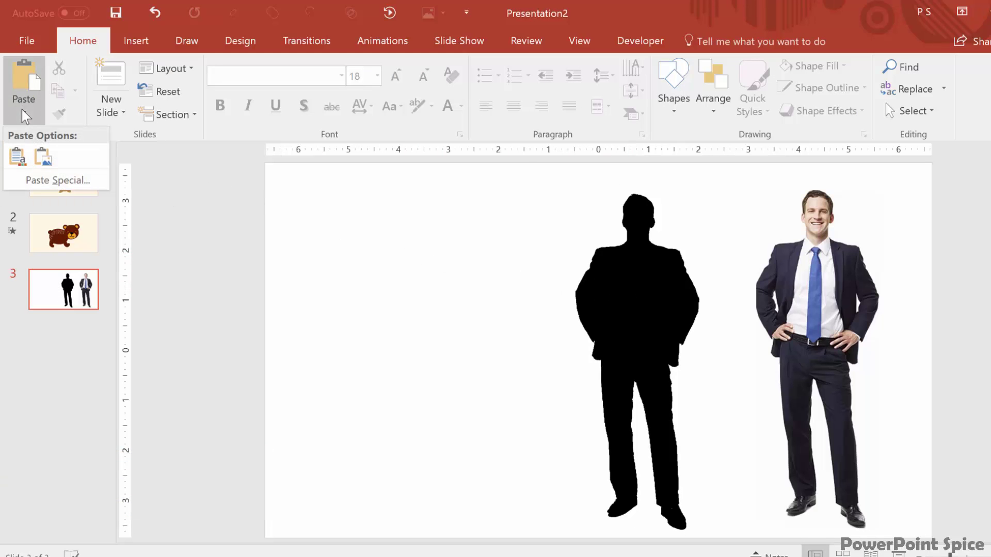
left_click(59, 185)
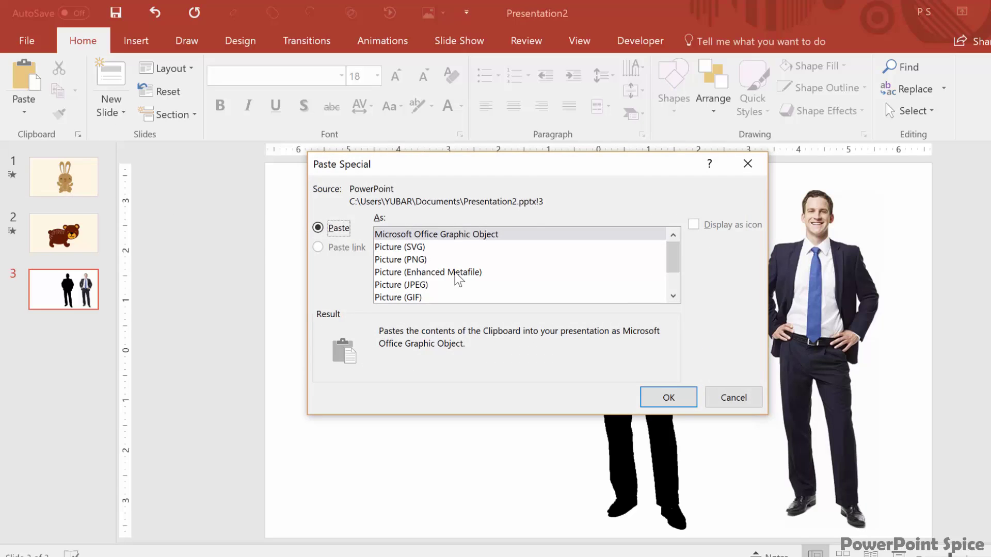
left_click(458, 273)
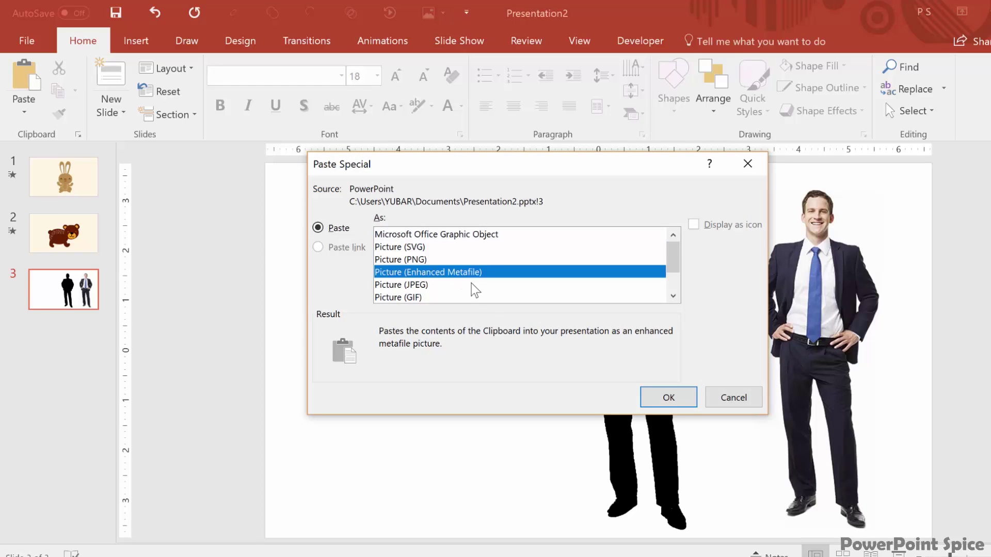
left_click(666, 398)
Move the metafile silhouette left and ungroup it into a drawing object, undoing the trial moves.
left_click_drag(615, 343, 468, 338)
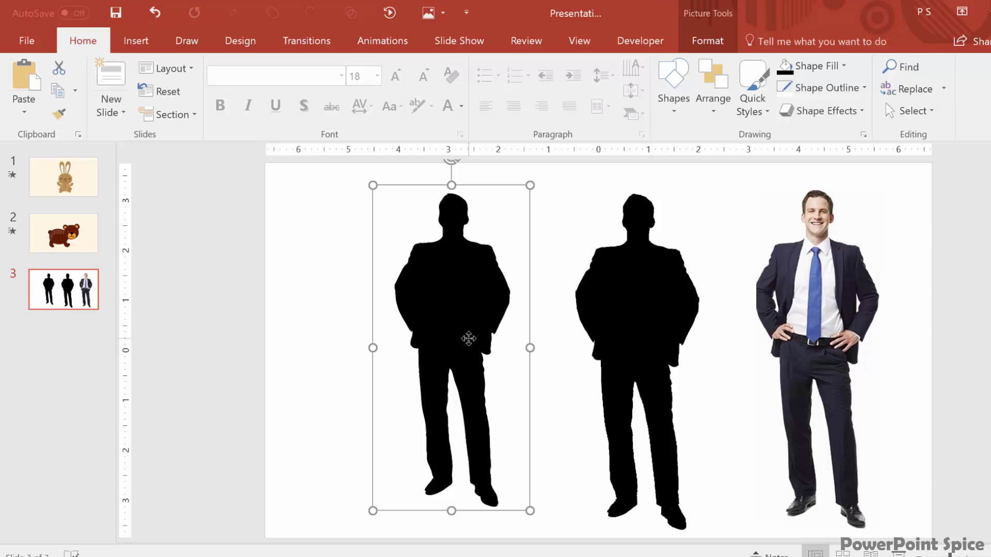
key("ctrl+shift+g")
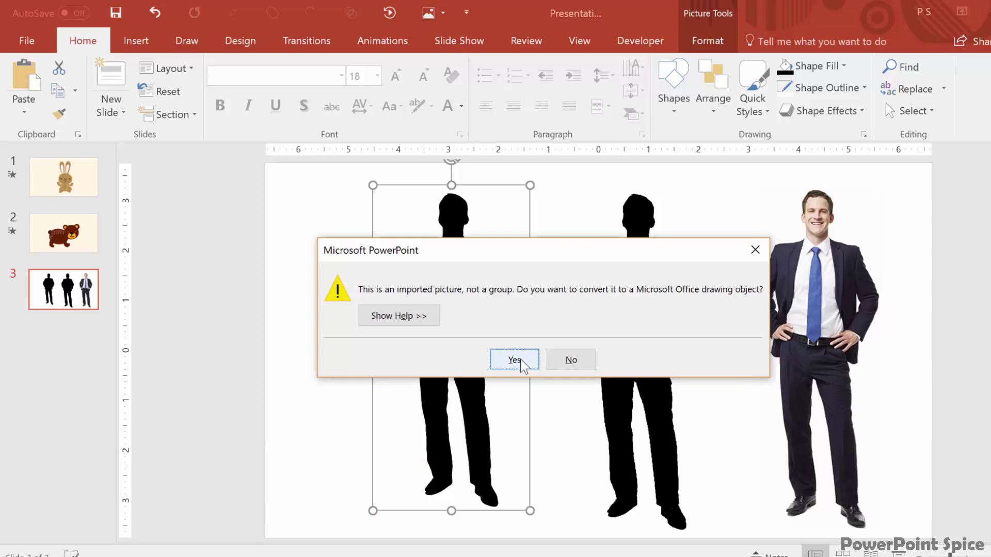
left_click(521, 361)
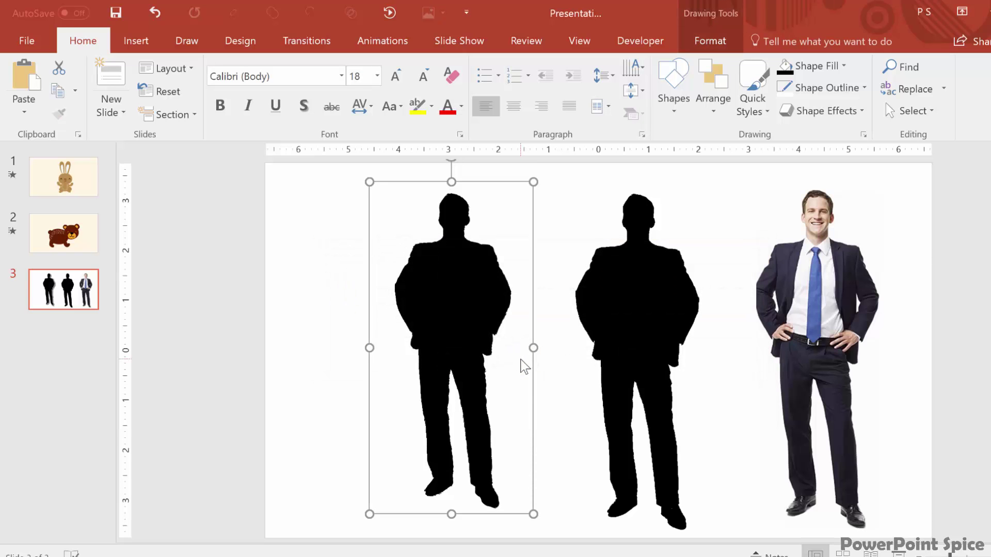
key("ctrl+z")
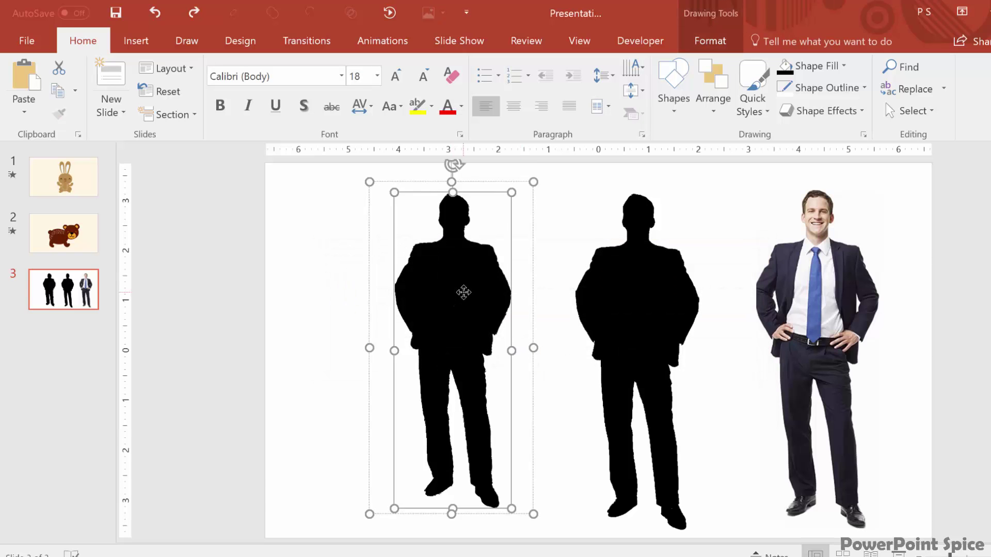
left_click_drag(463, 293, 216, 276)
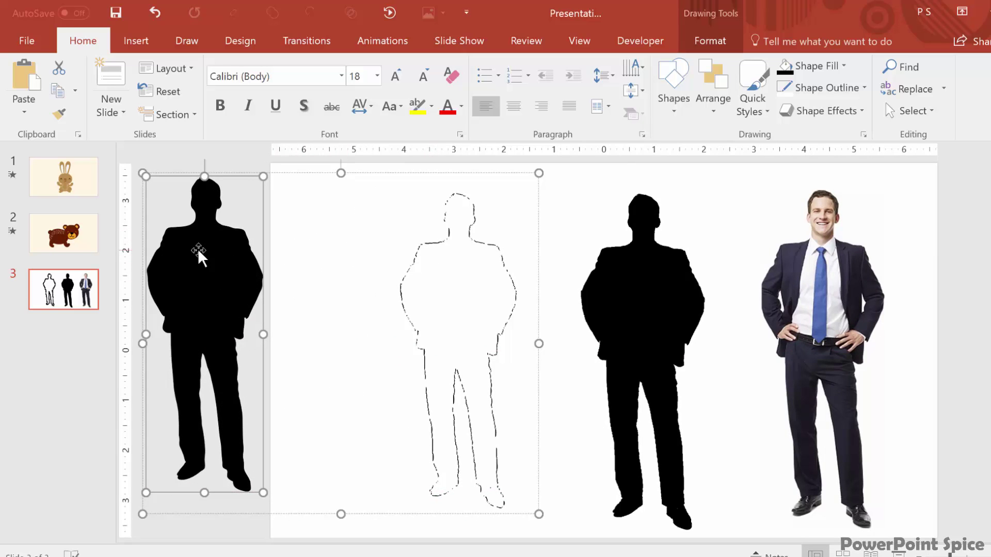
key("ctrl+z")
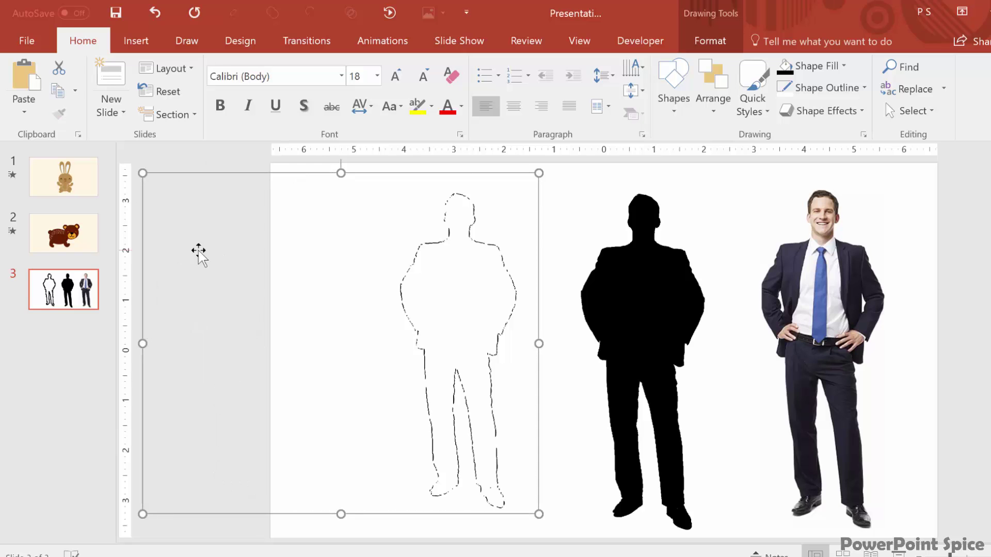
Delete the outlined figure, paste a black silhouette copy, and place it beside the other one.
key("Delete")
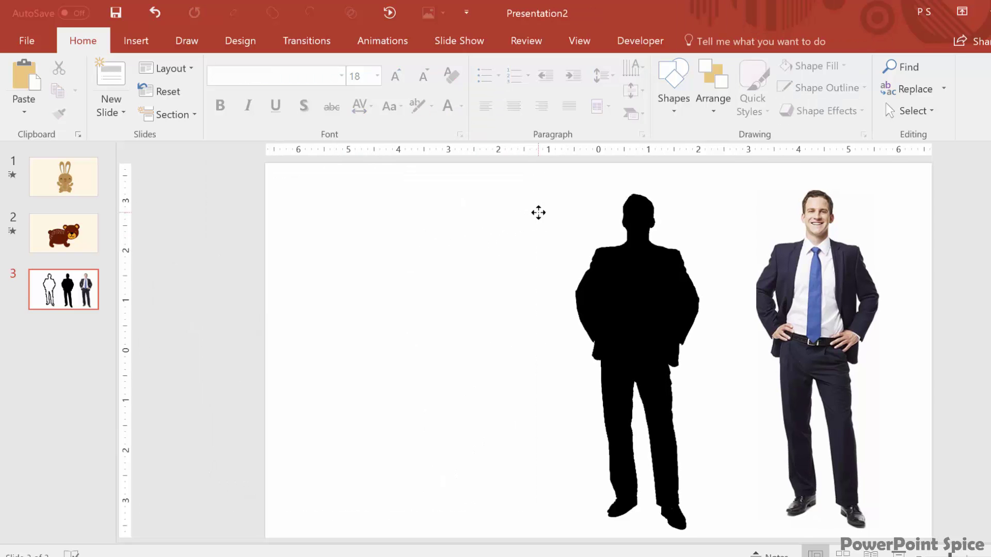
key("ctrl+v")
left_click_drag(201, 237, 516, 303)
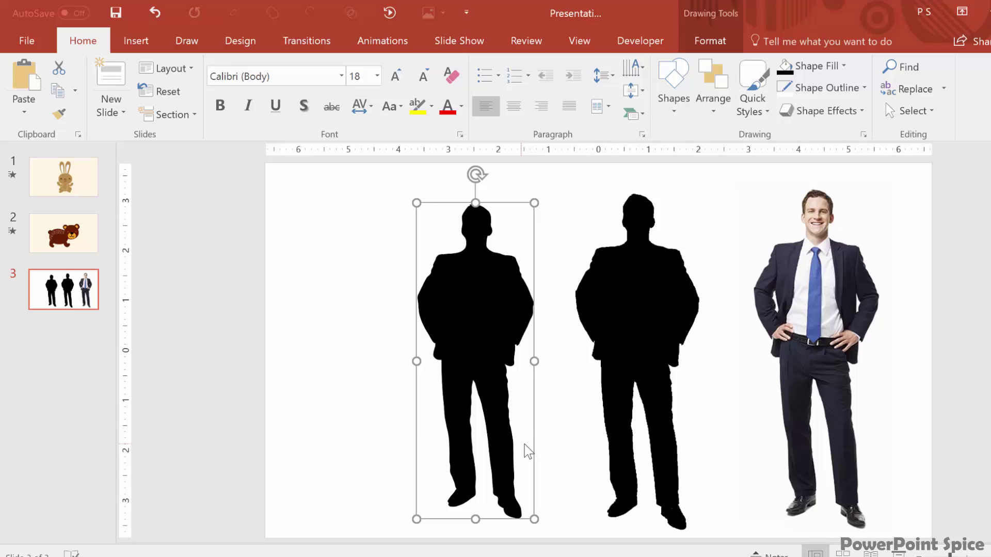
Crop the businessman photo's top, right, bottom and left edges inward, then reselect the photo.
left_click(833, 248)
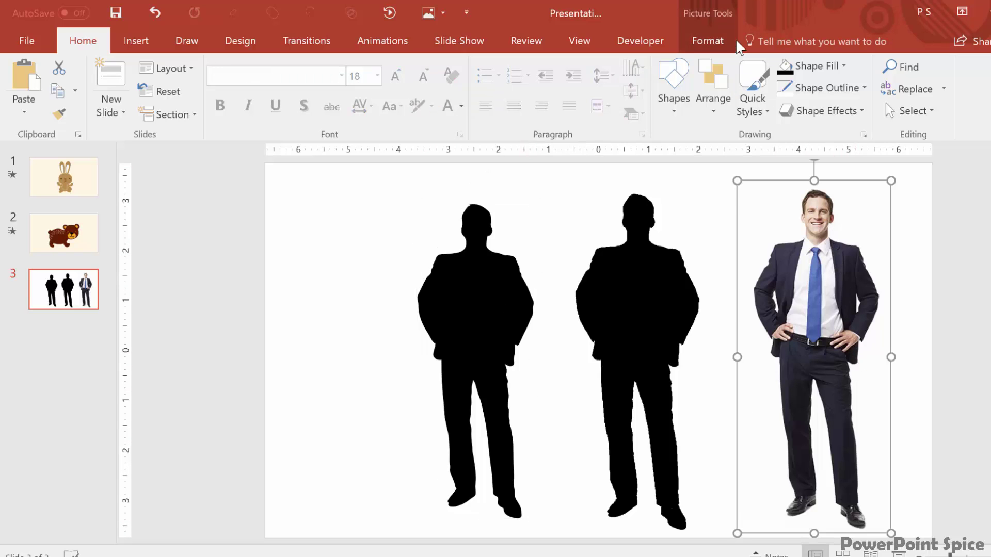
left_click(707, 36)
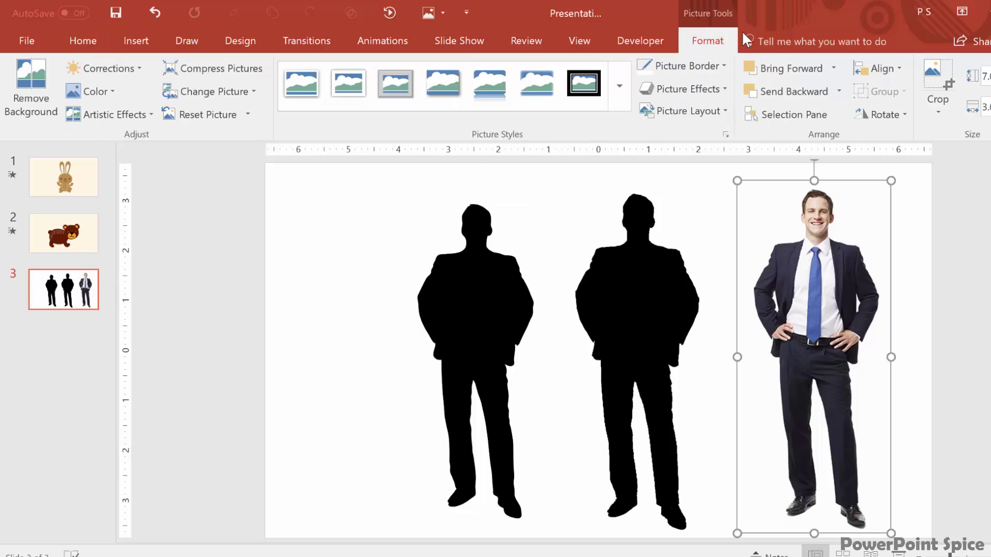
left_click(937, 72)
left_click_drag(815, 180, 835, 191)
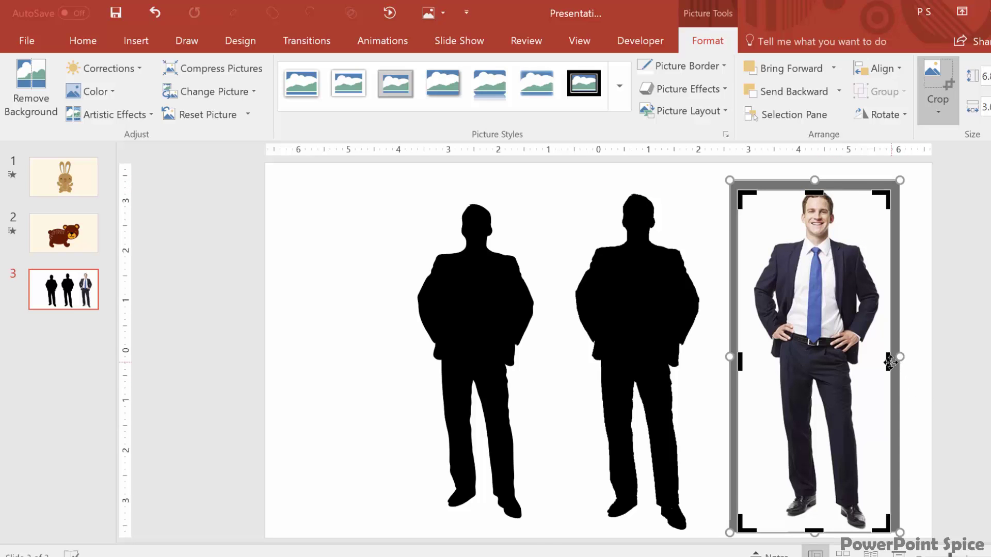
left_click_drag(888, 363, 878, 363)
left_click_drag(805, 533, 805, 530)
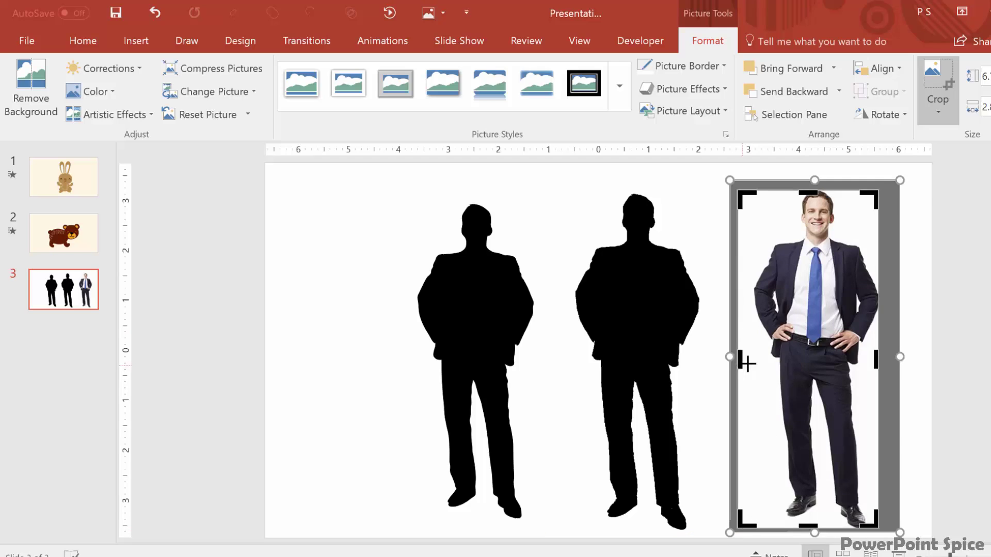
left_click_drag(747, 363, 752, 361)
left_click(950, 271)
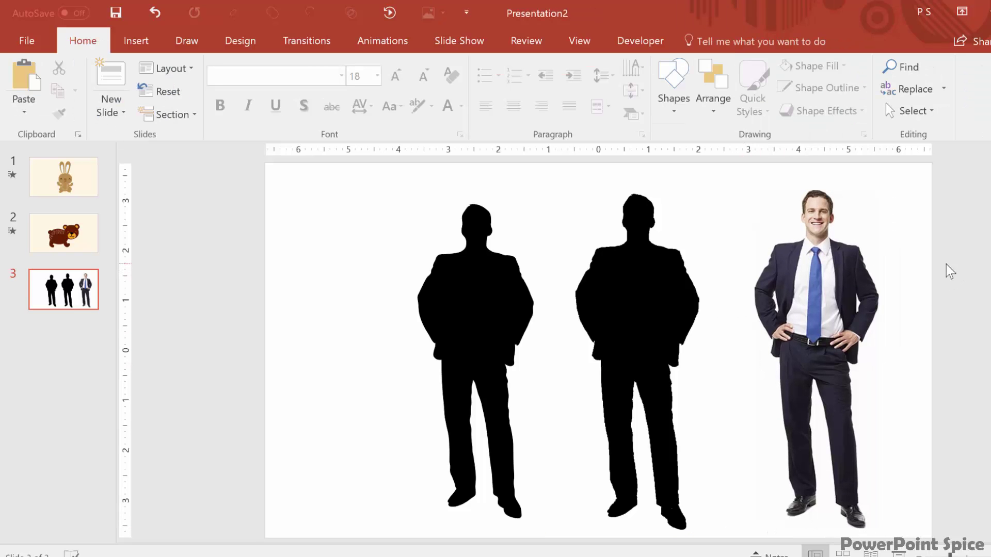
left_click(813, 273)
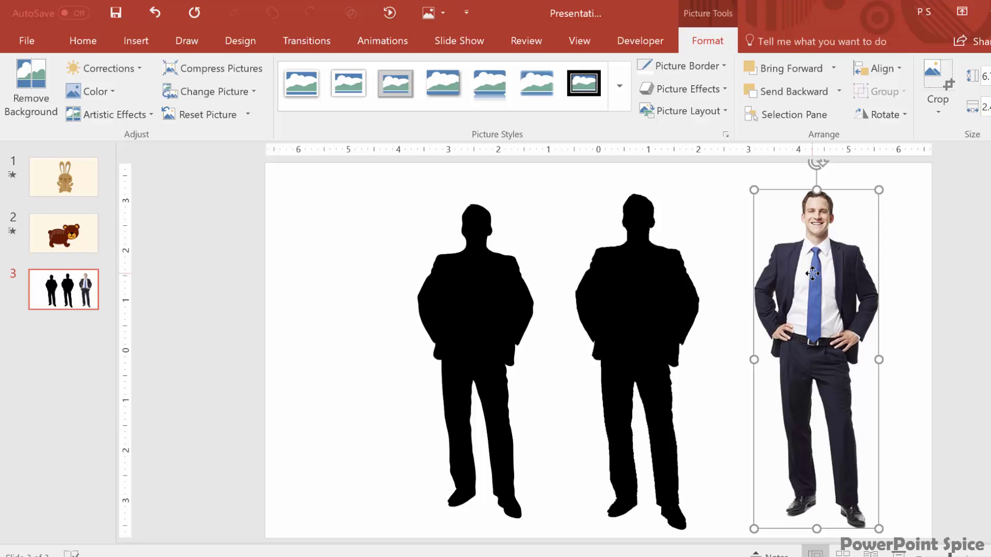
Copy the photo, give the left silhouette a clipboard picture fill, and set No Outline.
key("ctrl+c")
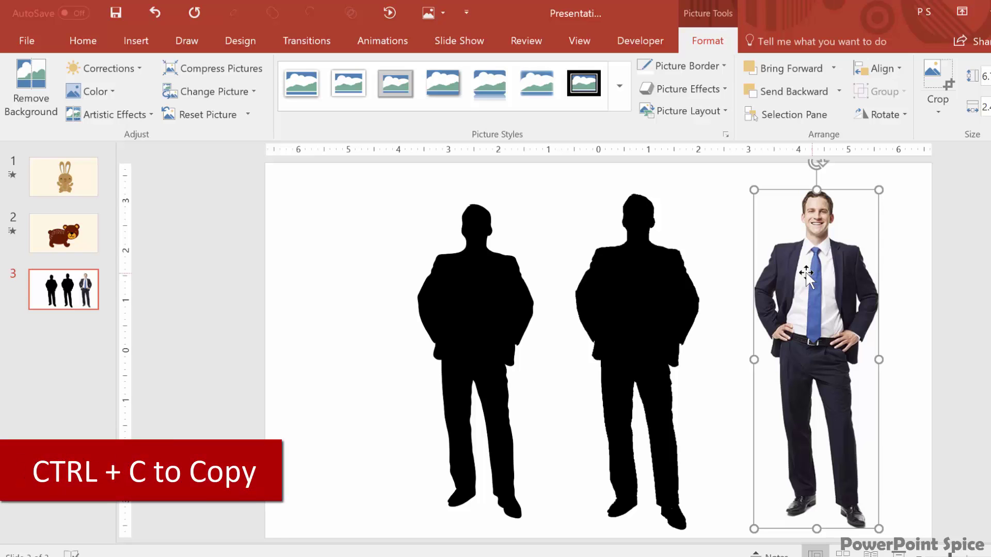
left_click(461, 280)
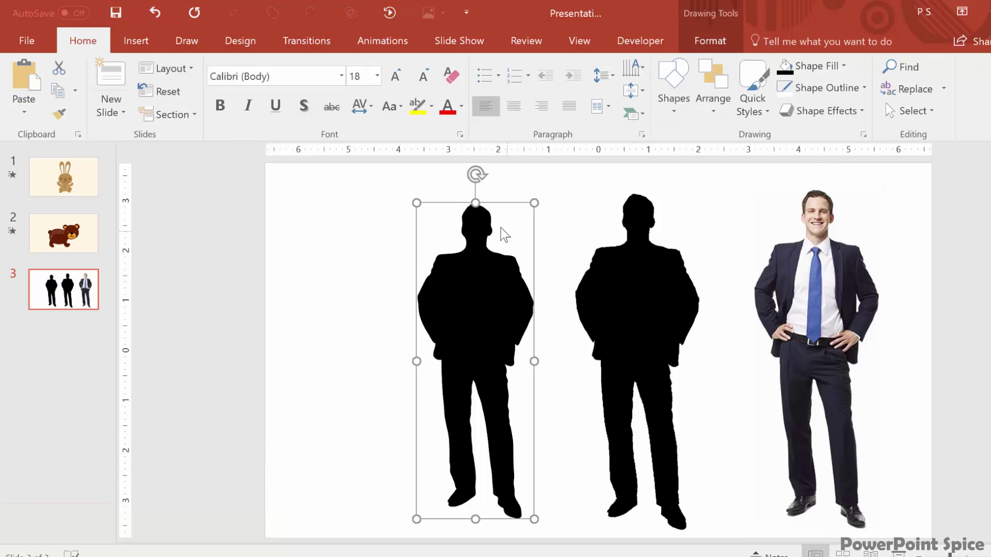
left_click(726, 36)
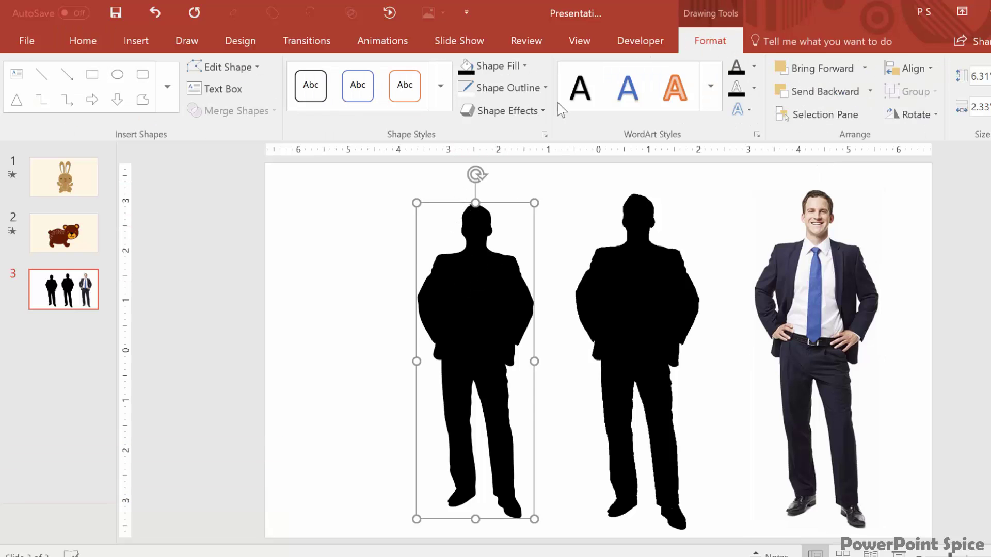
left_click(544, 135)
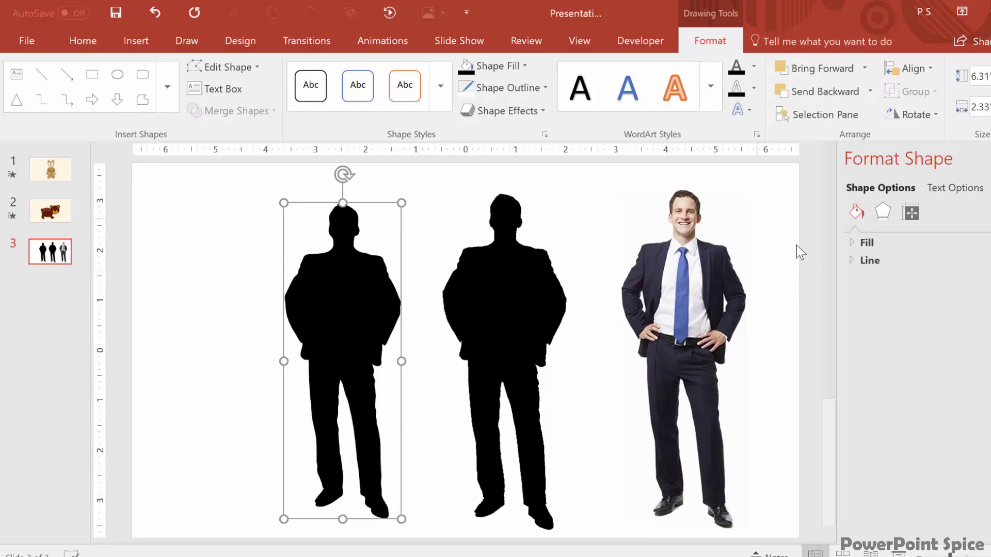
left_click(866, 243)
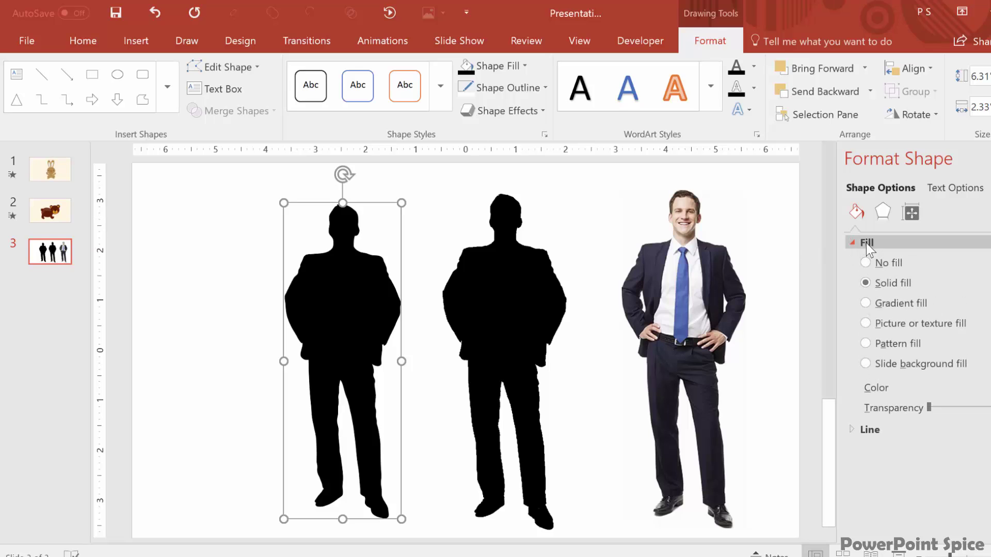
left_click(897, 323)
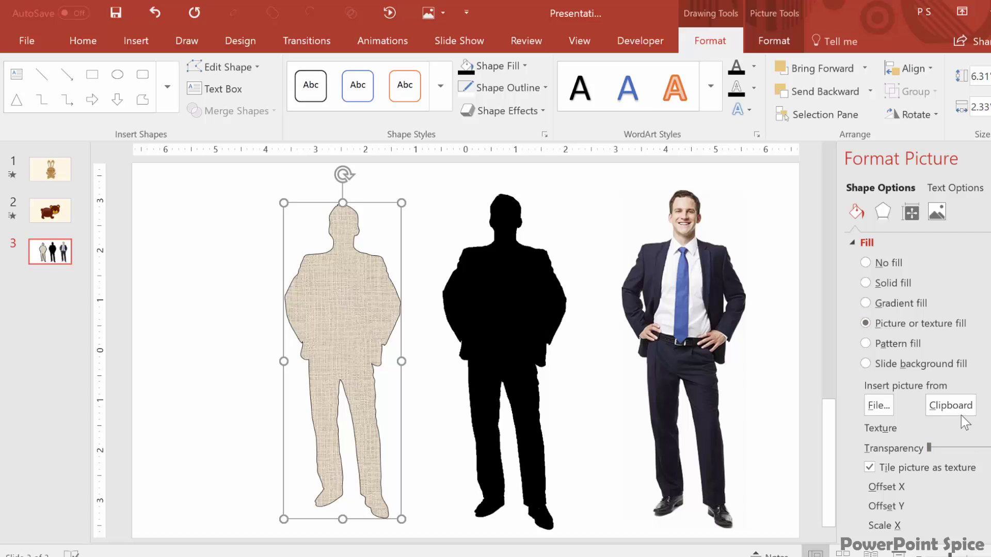
left_click(955, 402)
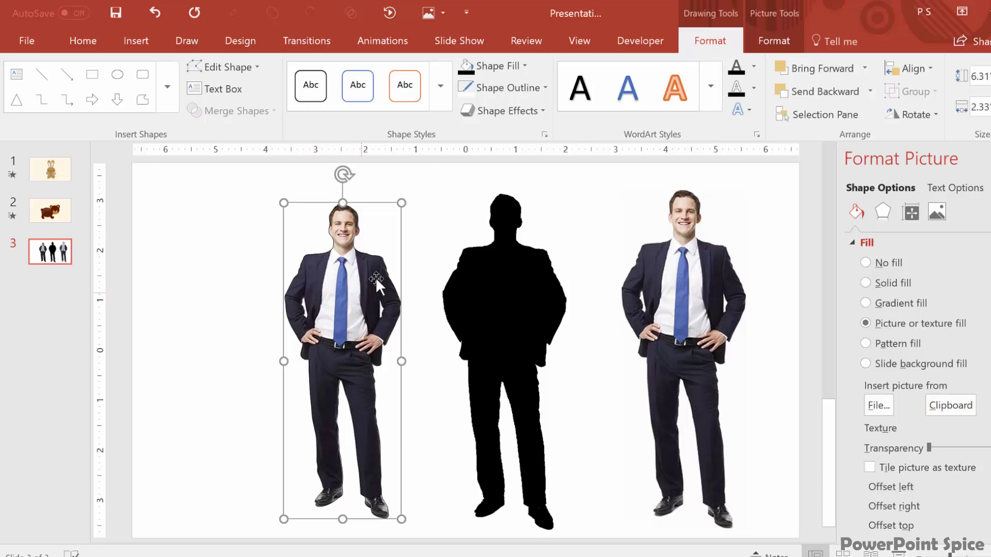
left_click(529, 88)
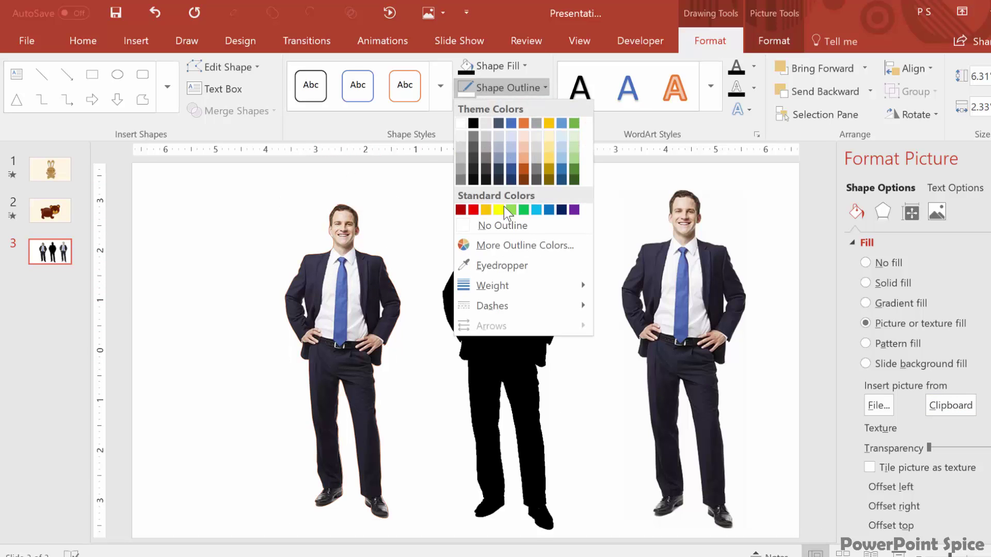
left_click(499, 225)
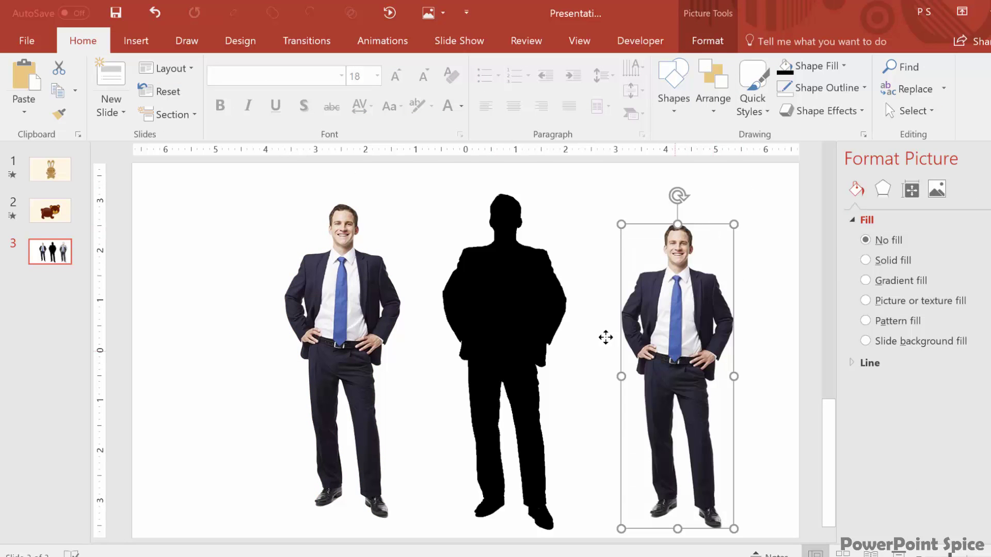
Move the original photo to the far left, then duplicate the bear slide and delete its bear.
left_click_drag(677, 330, 208, 330)
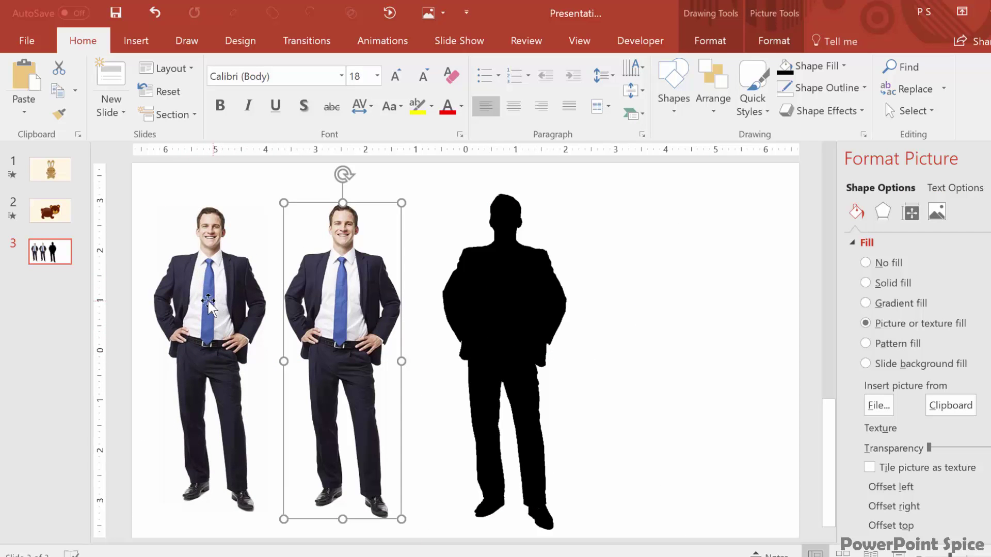
left_click(62, 219)
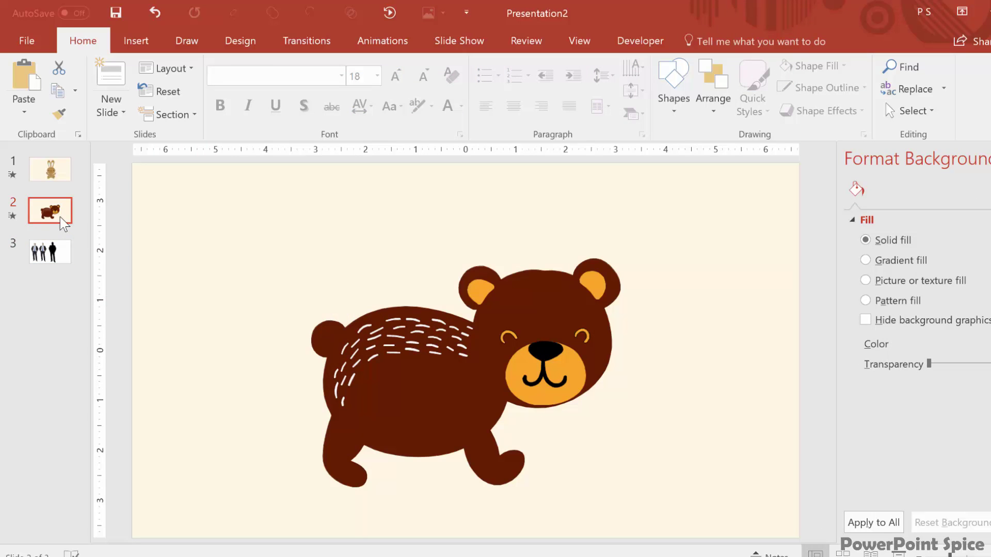
key("ctrl+d")
left_click(584, 387)
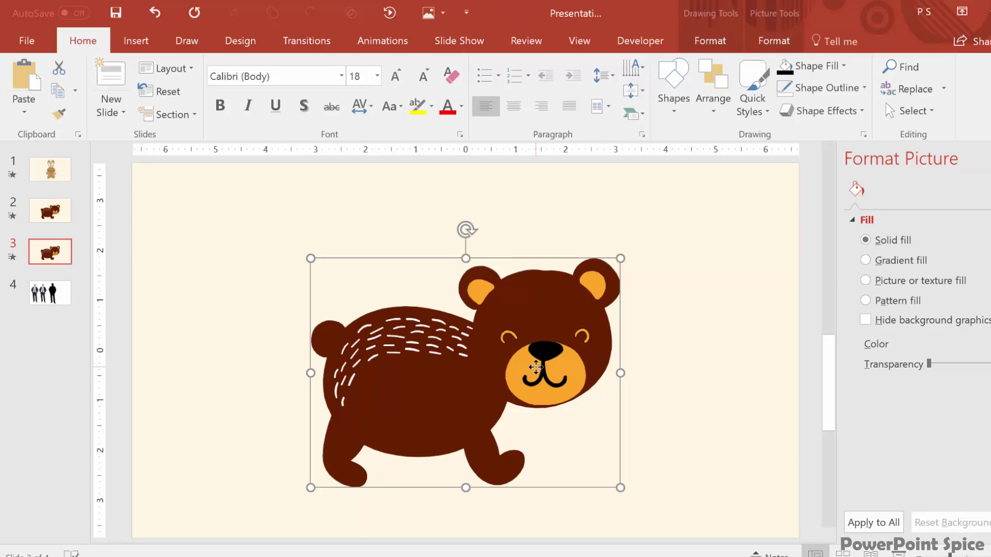
key("Delete")
Paste the photo-filled silhouette onto the new slide, apply the Morph transition and preview it.
left_click(48, 293)
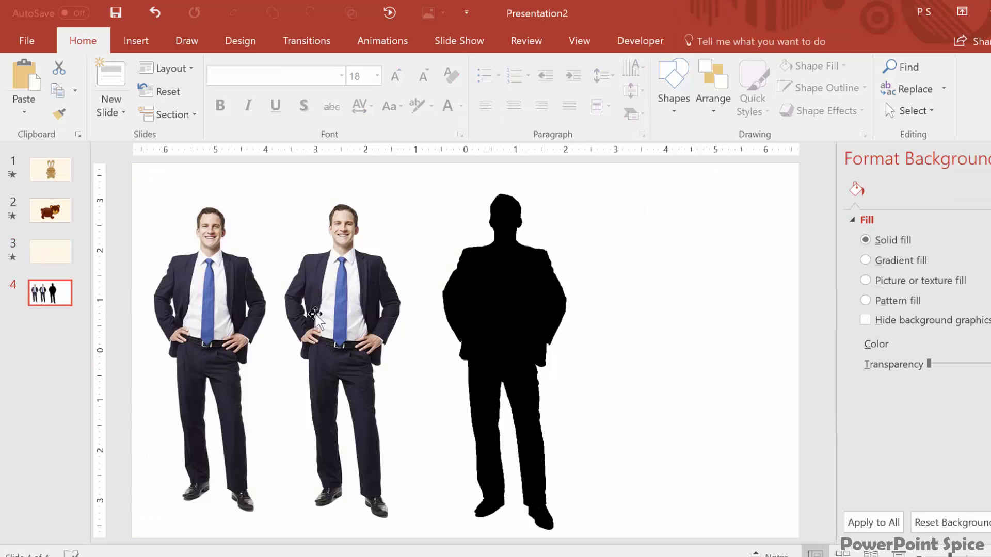
left_click(320, 331)
key("ctrl+c")
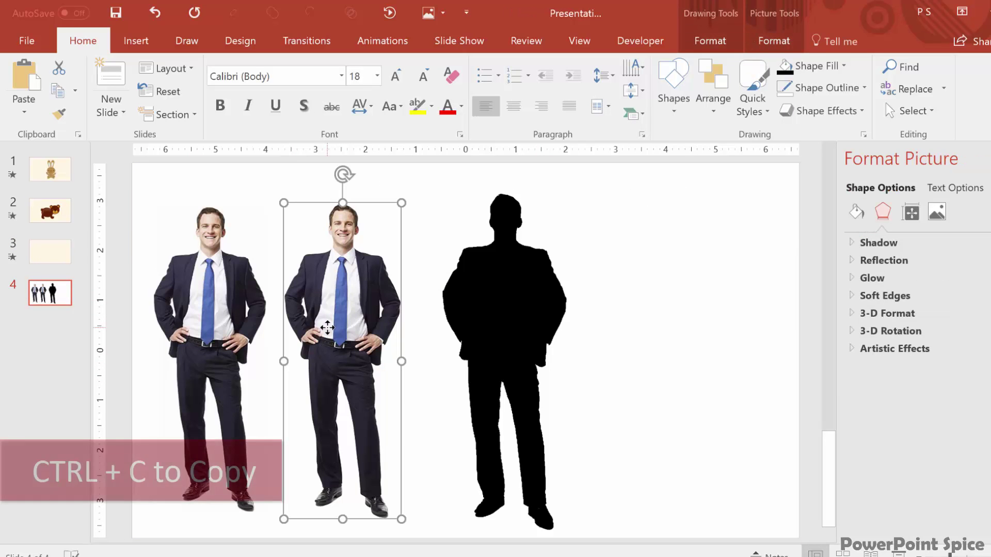
left_click(37, 261)
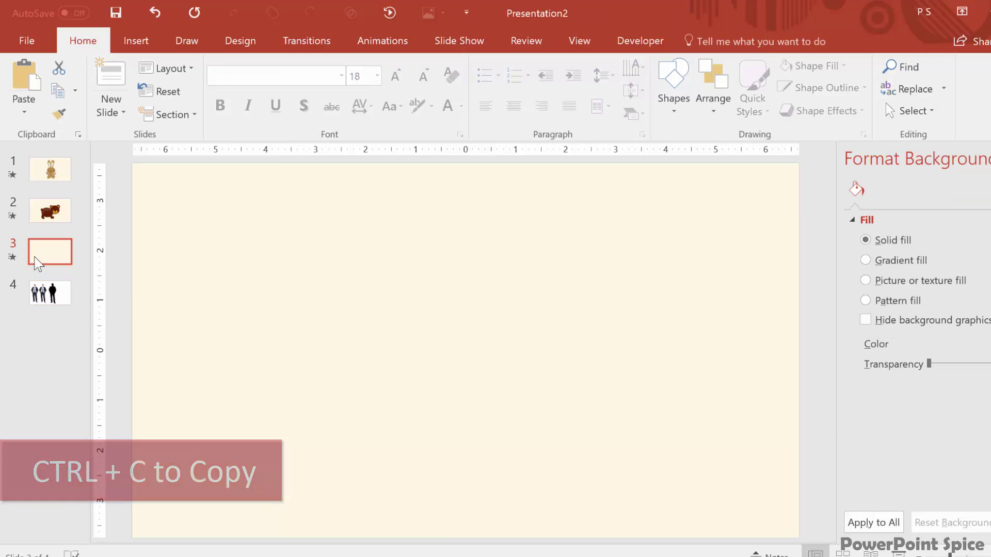
key("ctrl+v")
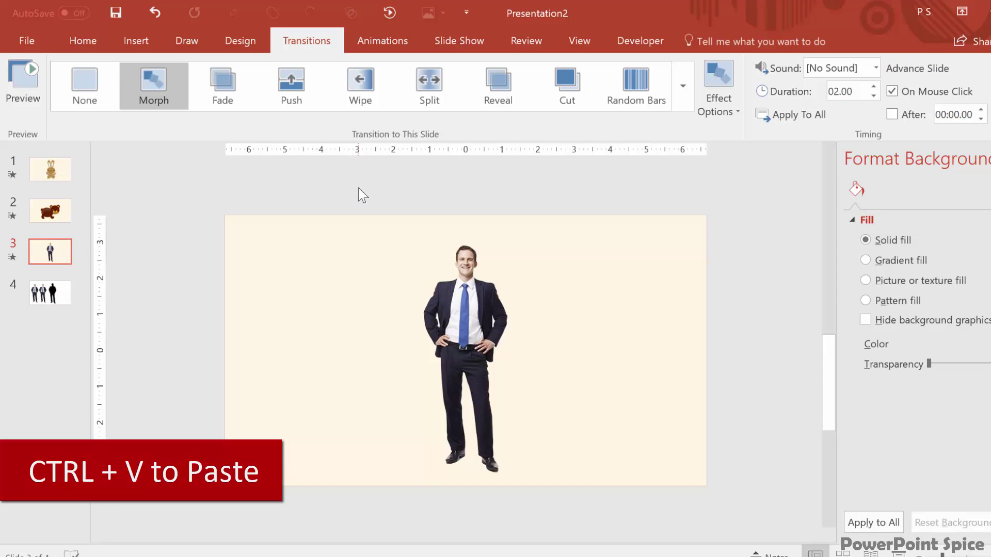
left_click(161, 90)
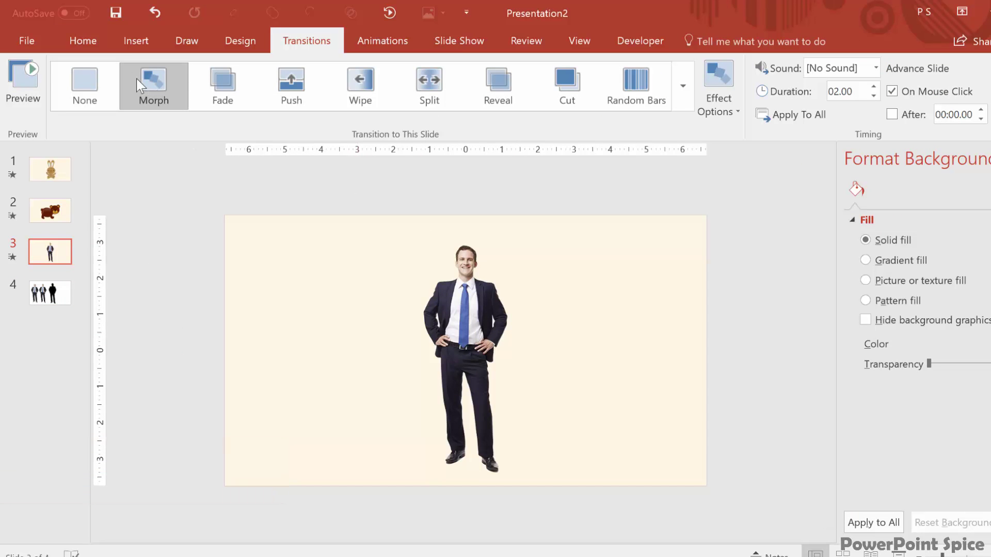
left_click(24, 88)
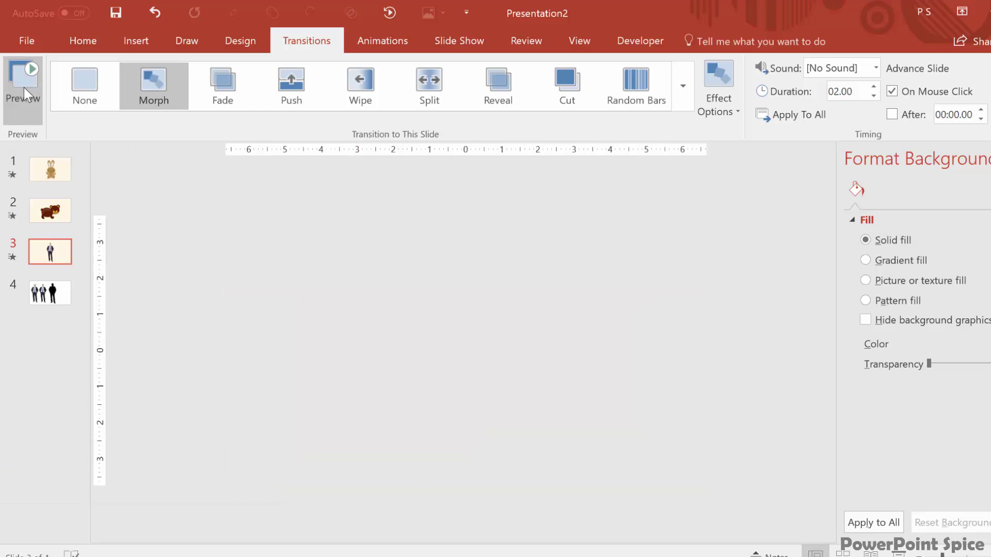